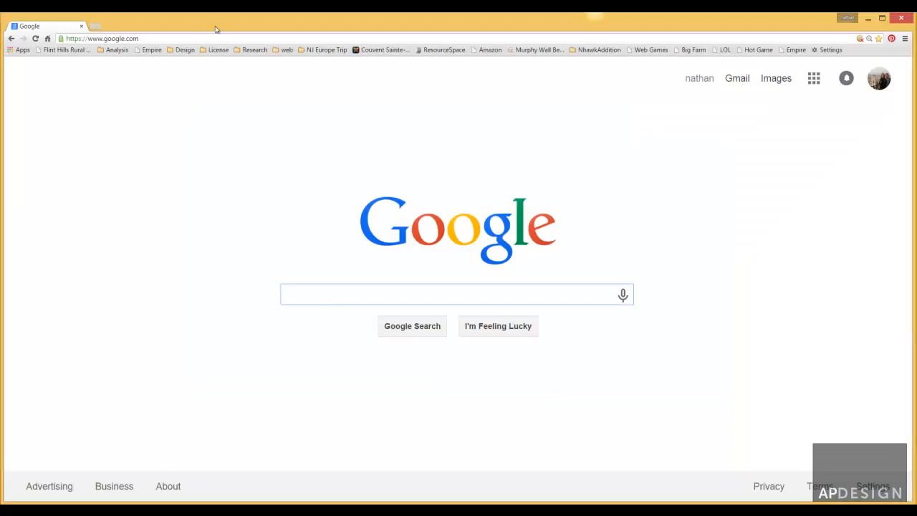
# - Go to grasshopper3d.com and open the download page for the latest Grasshopper version
pyautogui.click(219, 37)
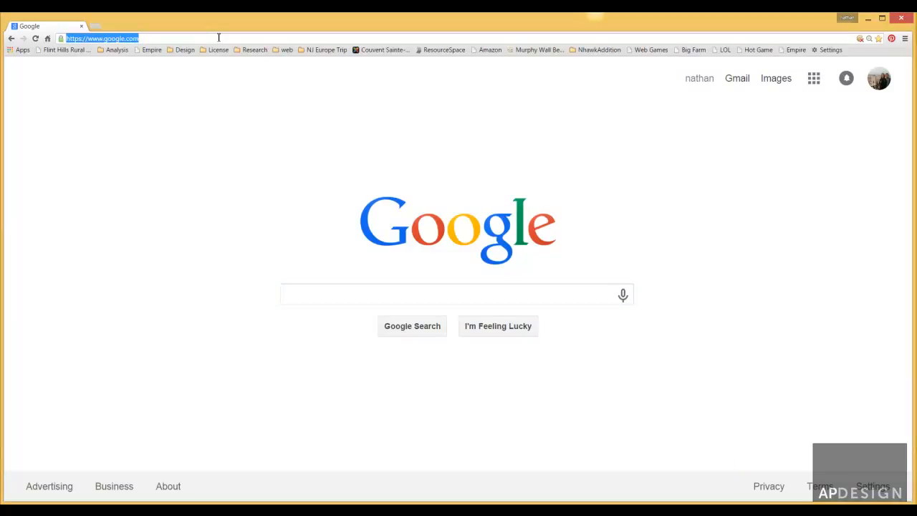
pyautogui.write('grassh')
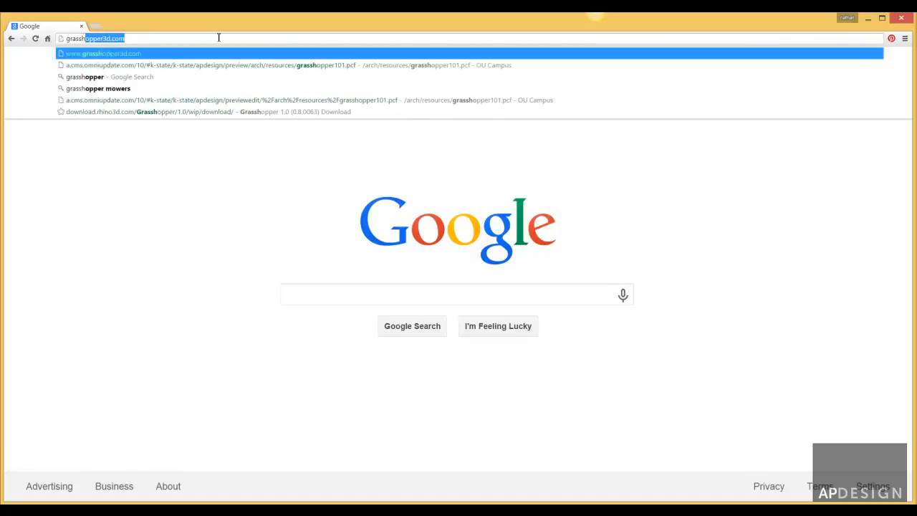
pyautogui.write('opper3d')
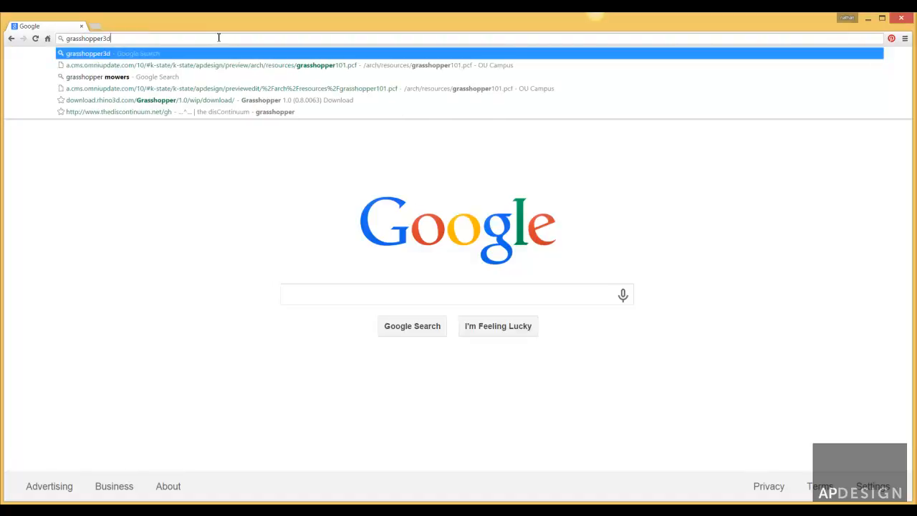
pyautogui.write('.com')
pyautogui.press('Return')
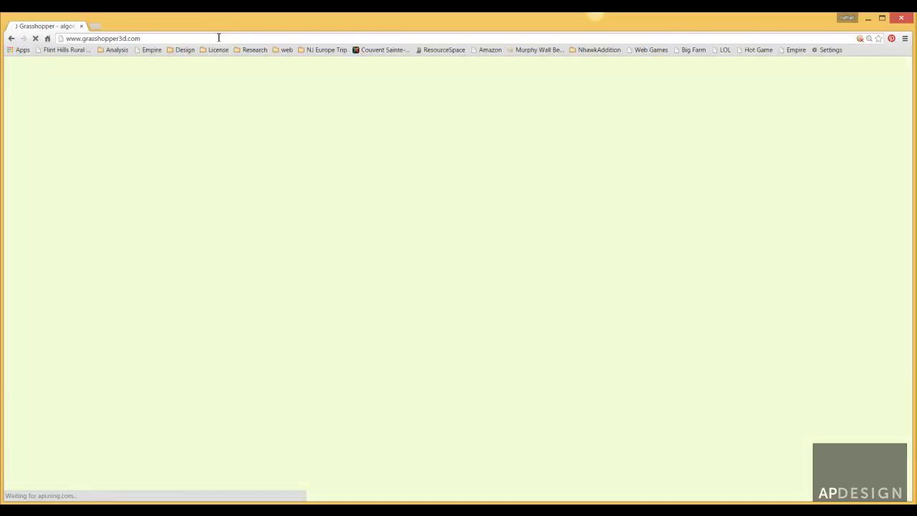
pyautogui.moveTo(280, 101)
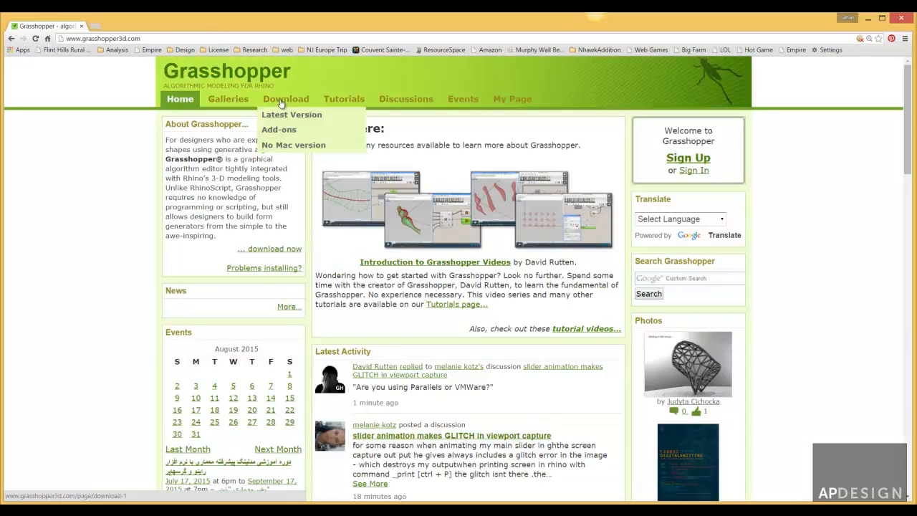
pyautogui.click(283, 116)
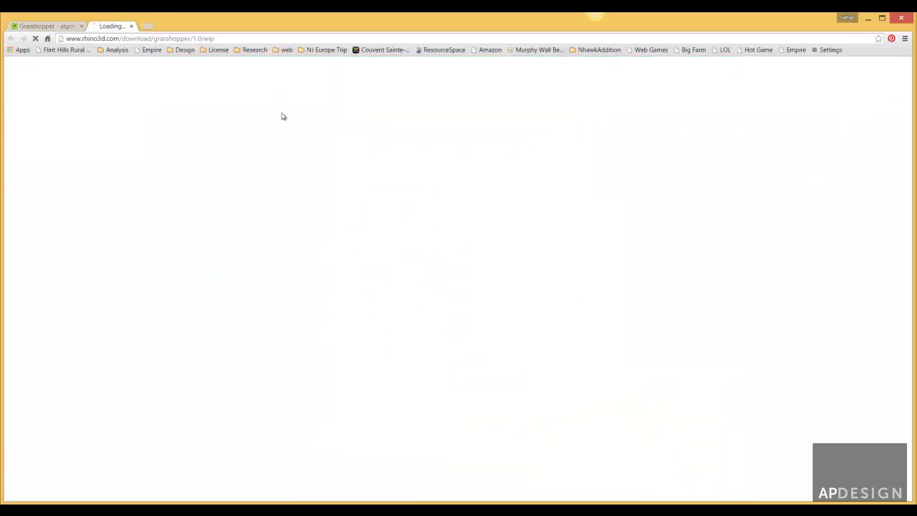
# - Enter the e-mail address and download the Grasshopper WIP installer, saving it as grasshopper_0.9.76.0 in the software folder
pyautogui.click(391, 185)
pyautogui.write('nhow')
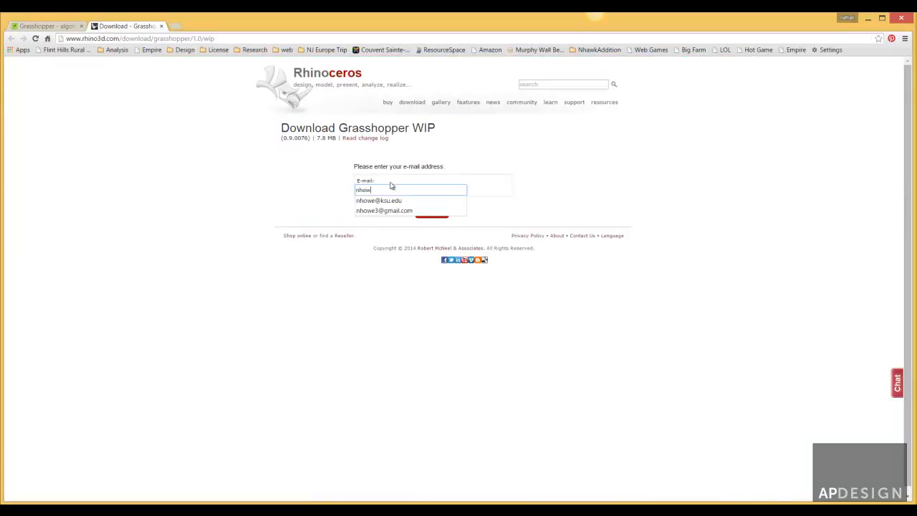
pyautogui.write('e')
pyautogui.click(391, 200)
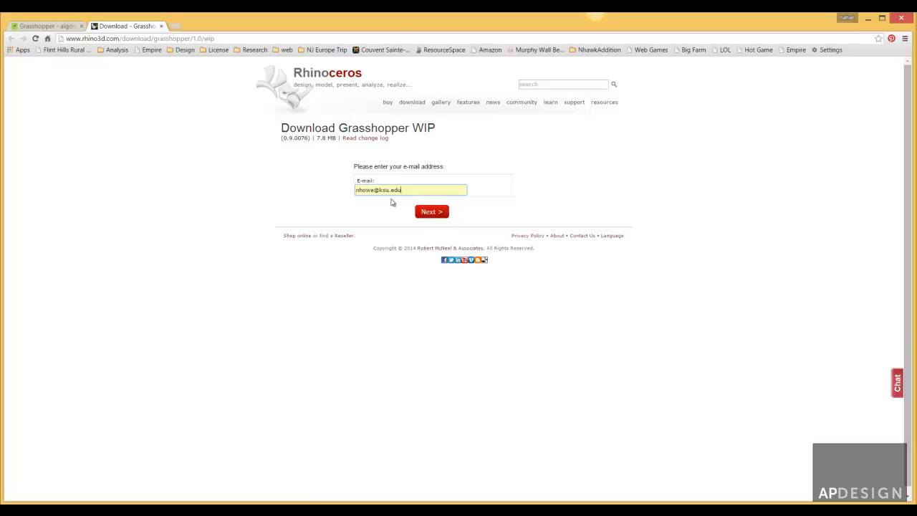
pyautogui.click(431, 213)
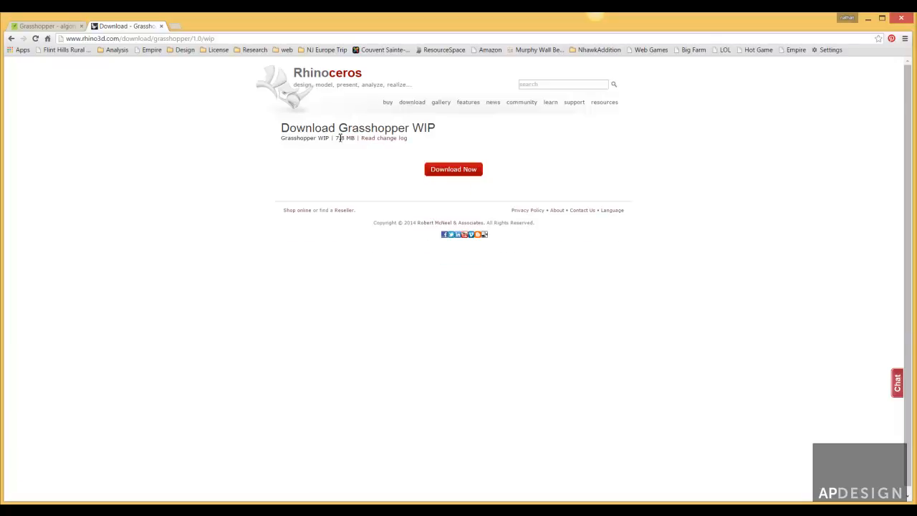
pyautogui.click(446, 171)
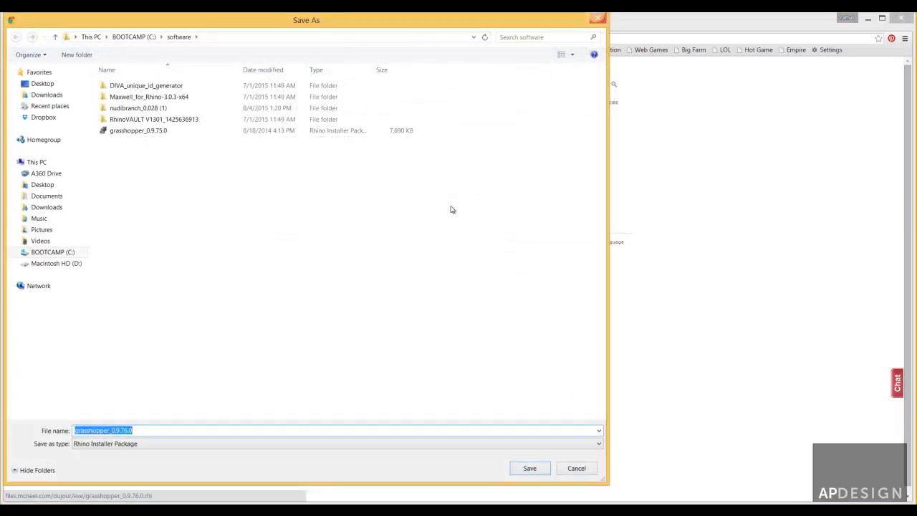
pyautogui.click(527, 468)
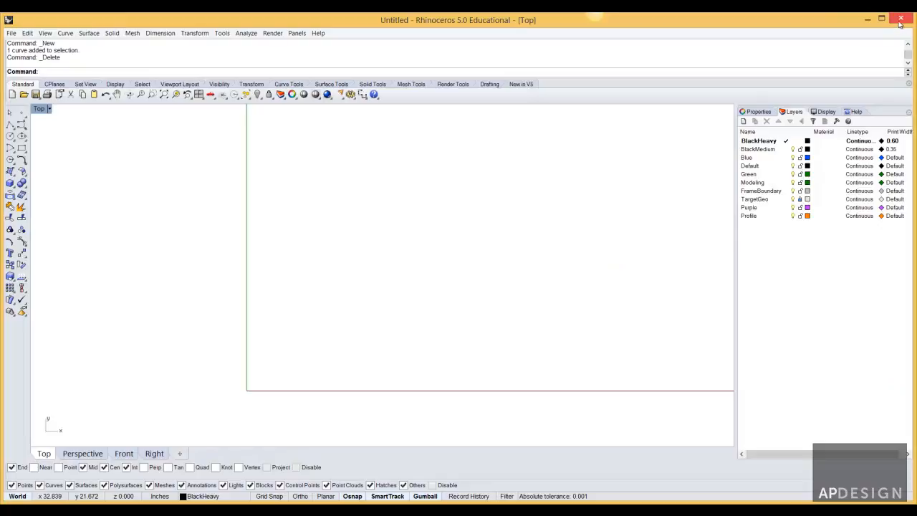
# - Close Rhino, saving the unsaved Grasshopper document, and install Grasshopper from the downloaded package
pyautogui.click(899, 21)
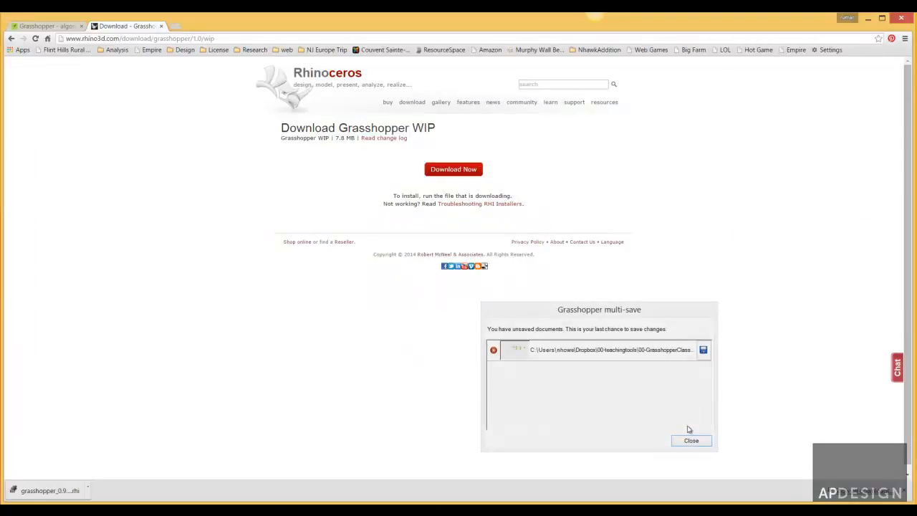
pyautogui.click(702, 350)
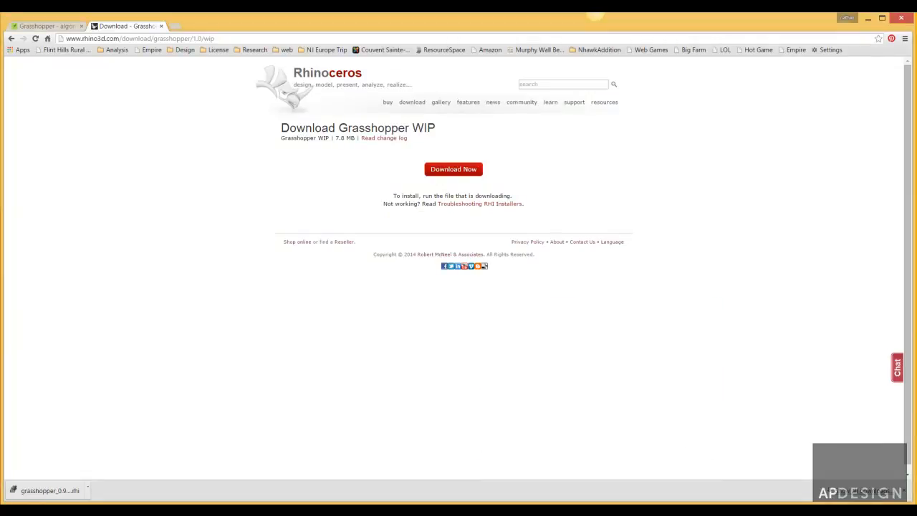
pyautogui.click(55, 493)
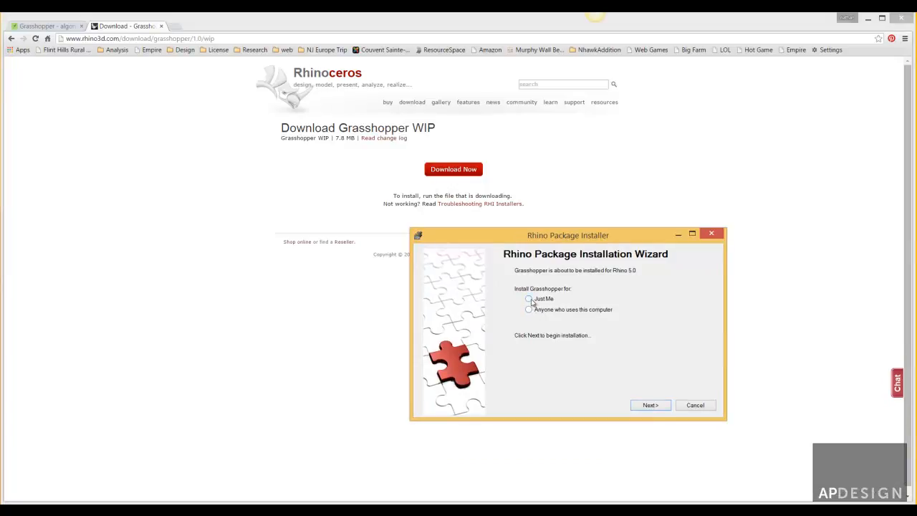
pyautogui.click(652, 405)
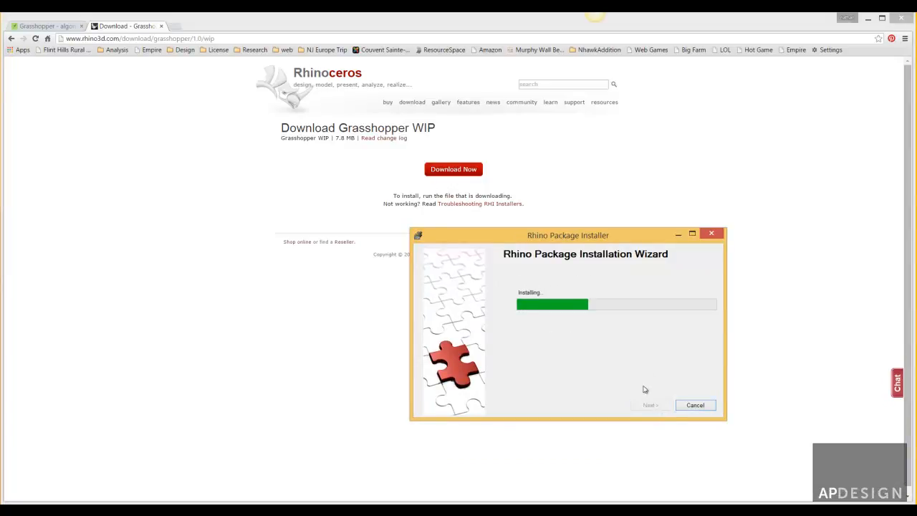
pyautogui.click(650, 406)
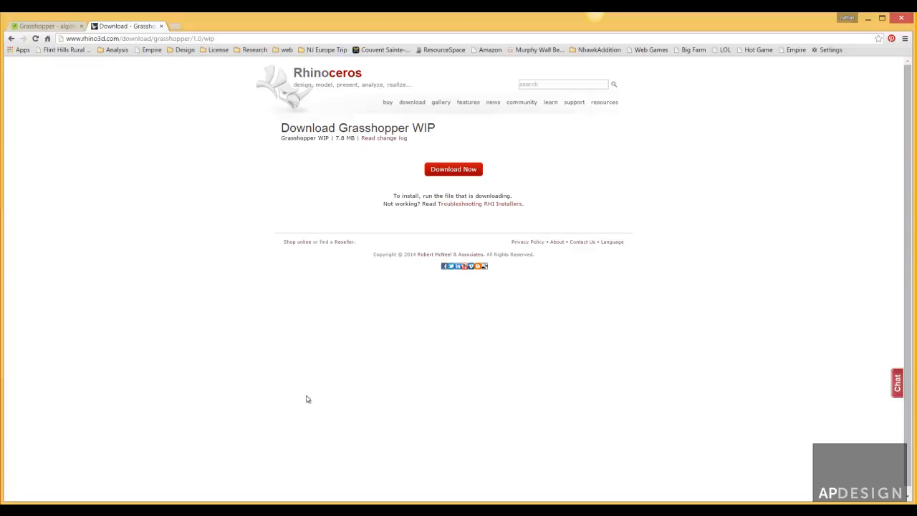
# - Start Rhino with a new document based on the GrasshopperSmall template
pyautogui.press('super')
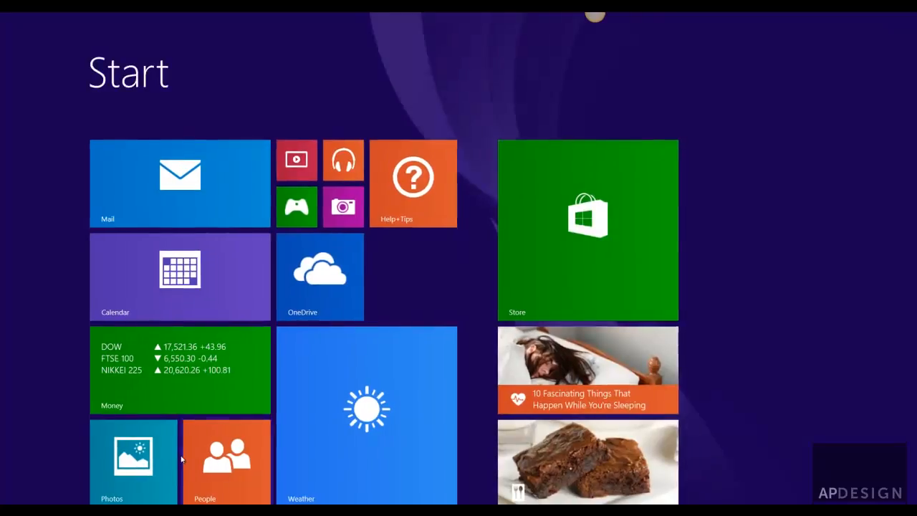
pyautogui.click(105, 510)
pyautogui.click(119, 166)
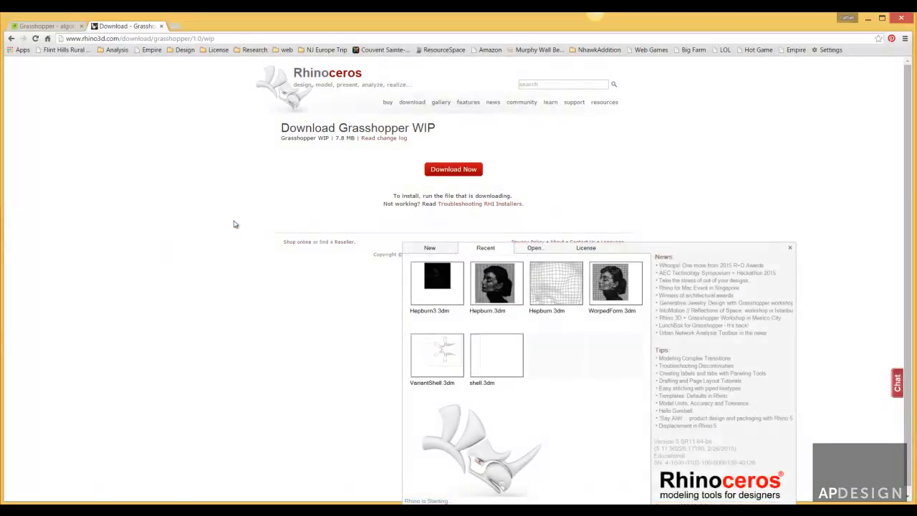
pyautogui.click(429, 249)
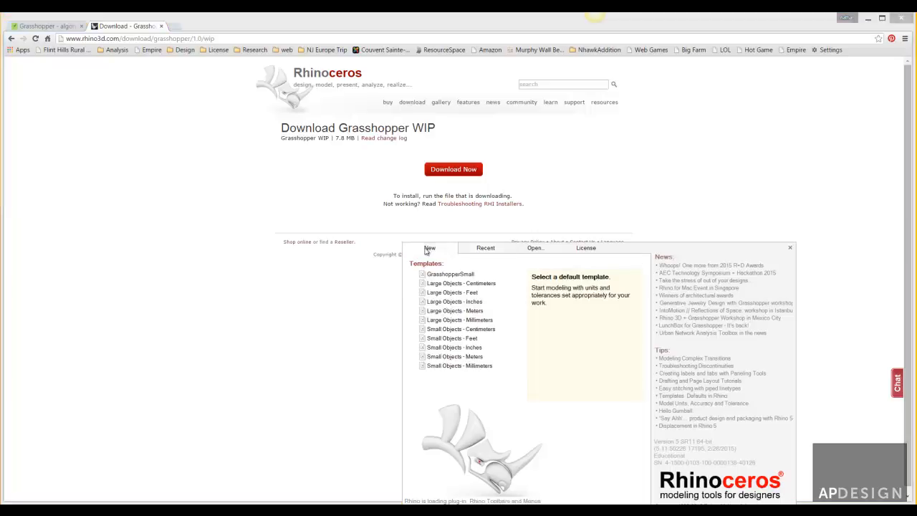
pyautogui.click(435, 275)
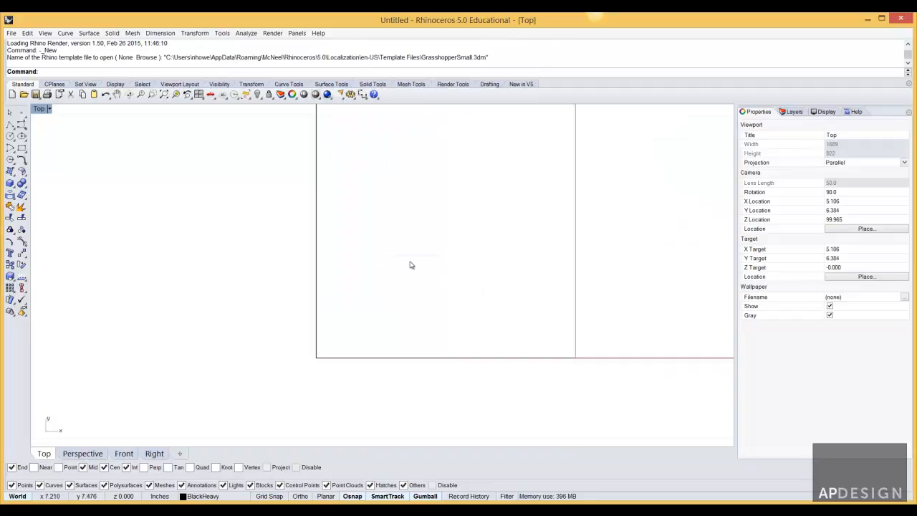
# - Launch Grasshopper from Rhino and move and enlarge its window so it sits beside the Top viewport
pyautogui.write('Grasshopper')
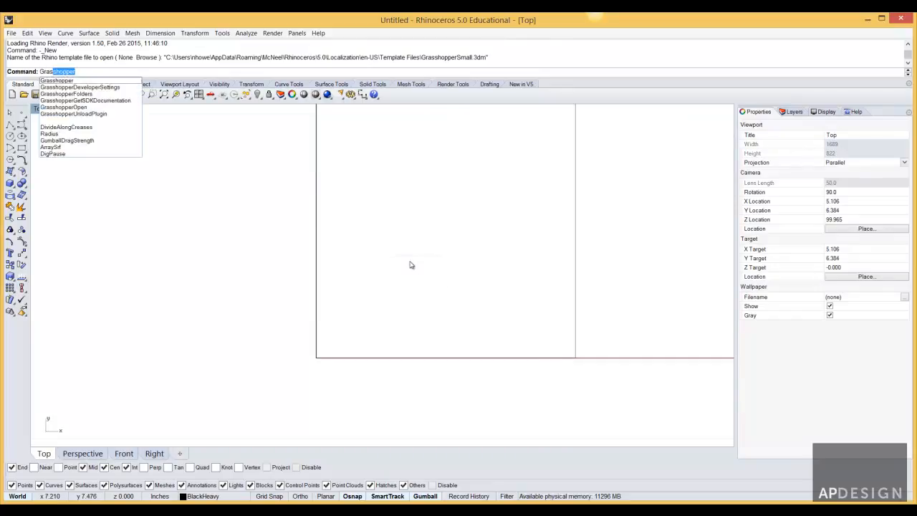
pyautogui.press('Return')
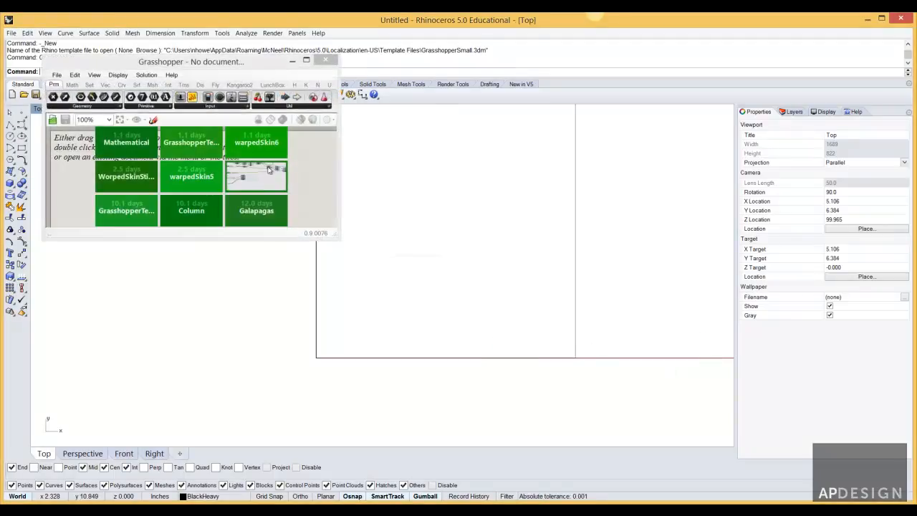
pyautogui.click(58, 76)
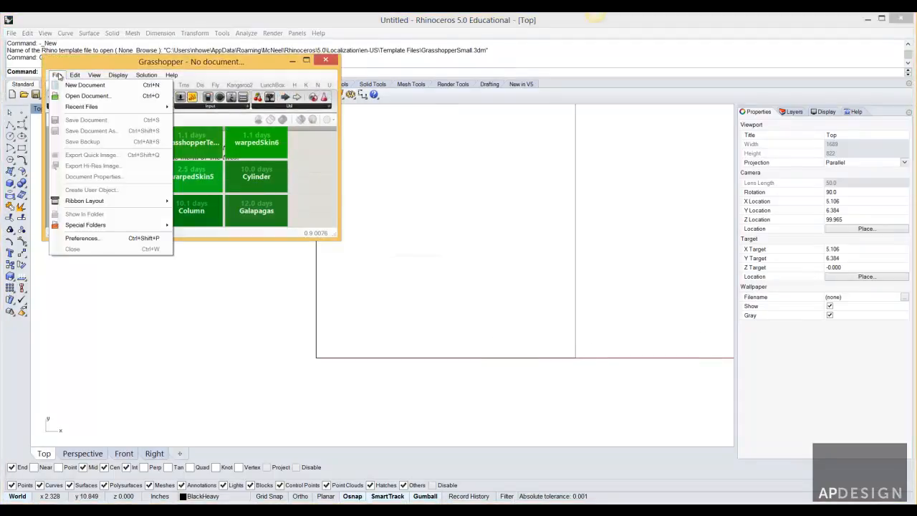
pyautogui.moveTo(251, 80); pyautogui.dragTo(636, 36)
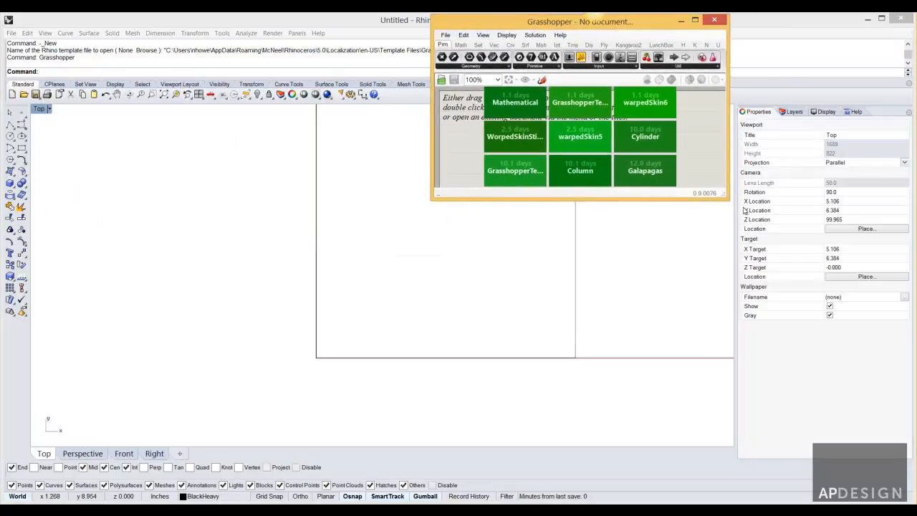
pyautogui.moveTo(727, 200); pyautogui.dragTo(914, 503)
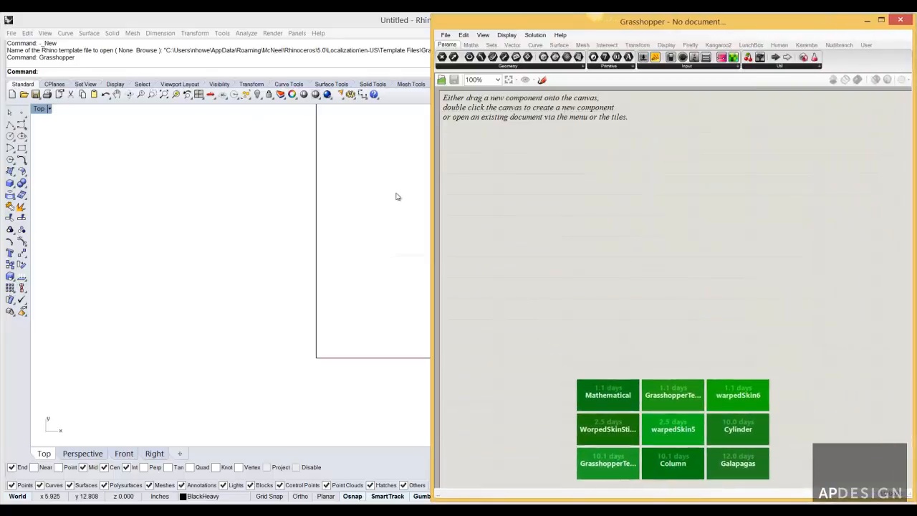
pyautogui.moveTo(433, 15); pyautogui.dragTo(430, 13)
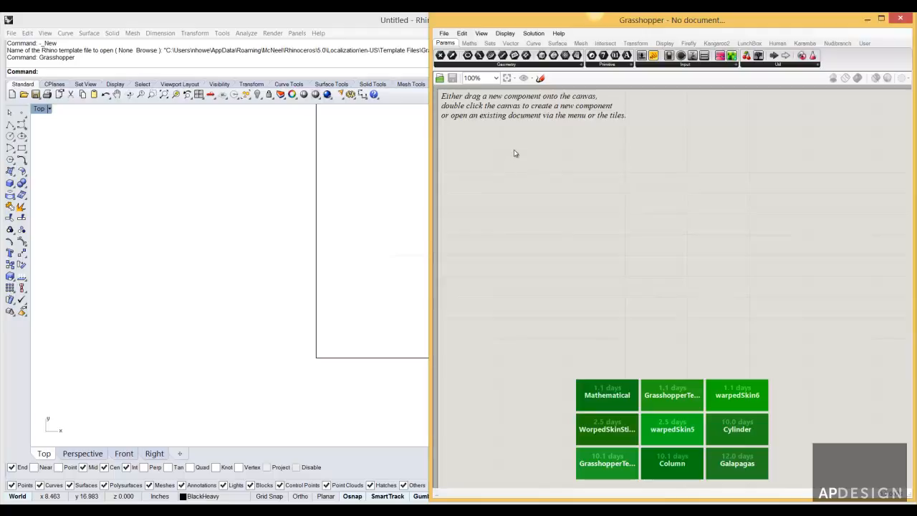
# - Look through Grasshopper's component categories from Maths to Display, and return to Params
pyautogui.click(468, 45)
pyautogui.click(490, 44)
pyautogui.click(510, 44)
pyautogui.click(534, 44)
pyautogui.click(557, 44)
pyautogui.click(580, 44)
pyautogui.click(605, 44)
pyautogui.click(635, 44)
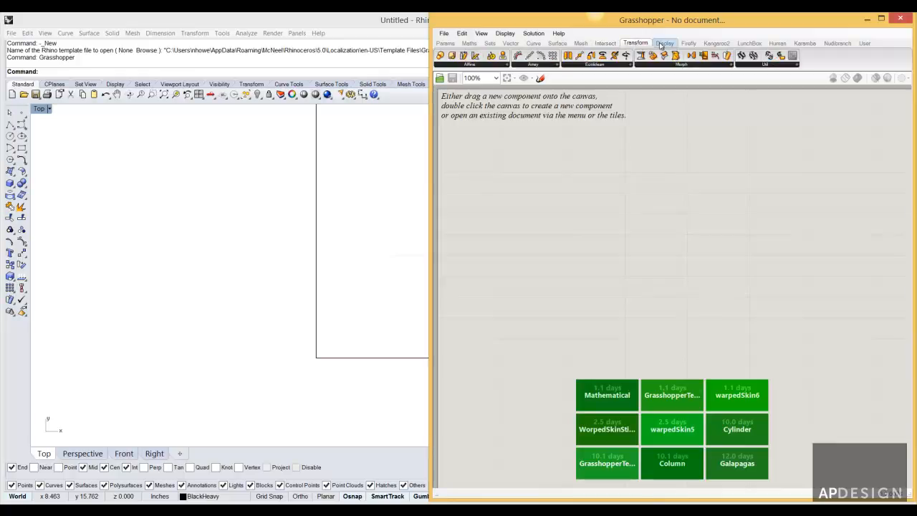
pyautogui.click(662, 44)
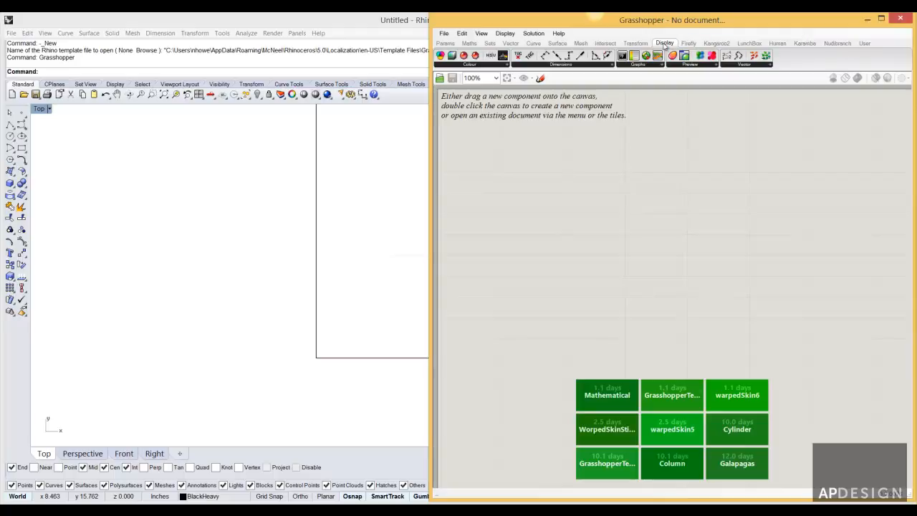
pyautogui.click(605, 44)
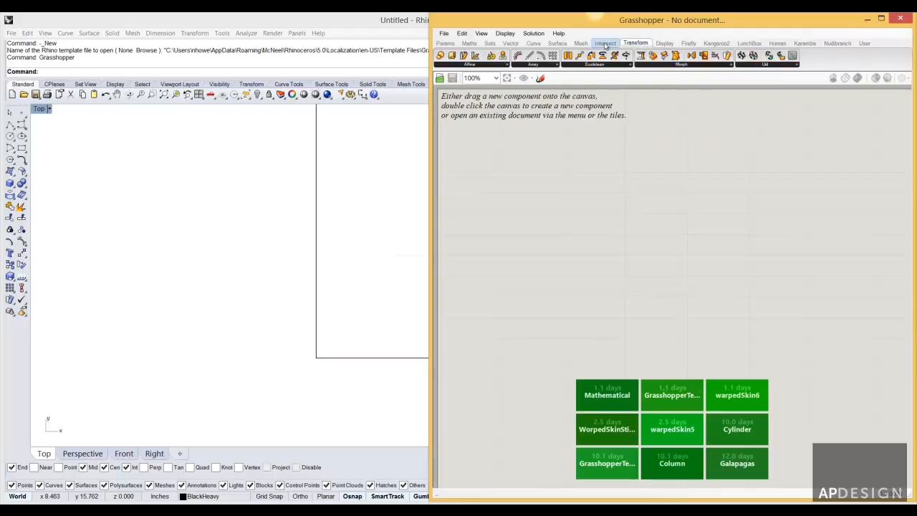
pyautogui.click(580, 44)
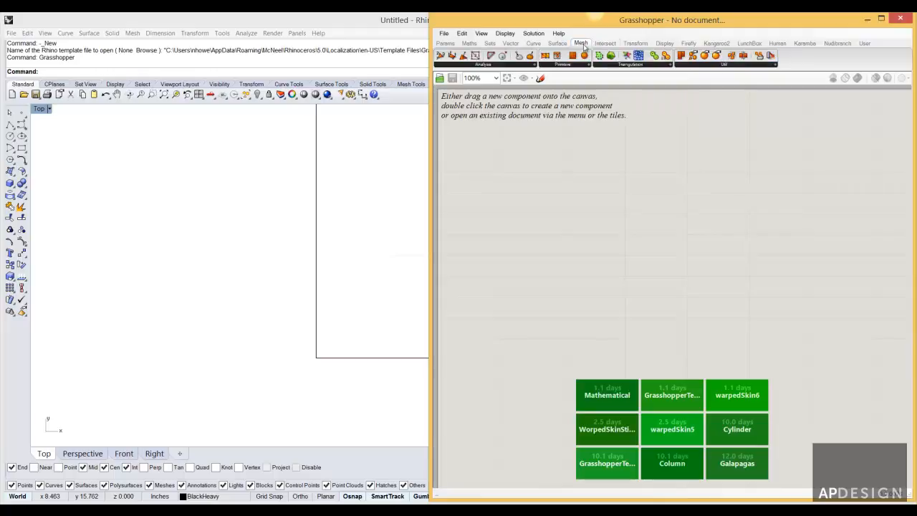
pyautogui.click(558, 44)
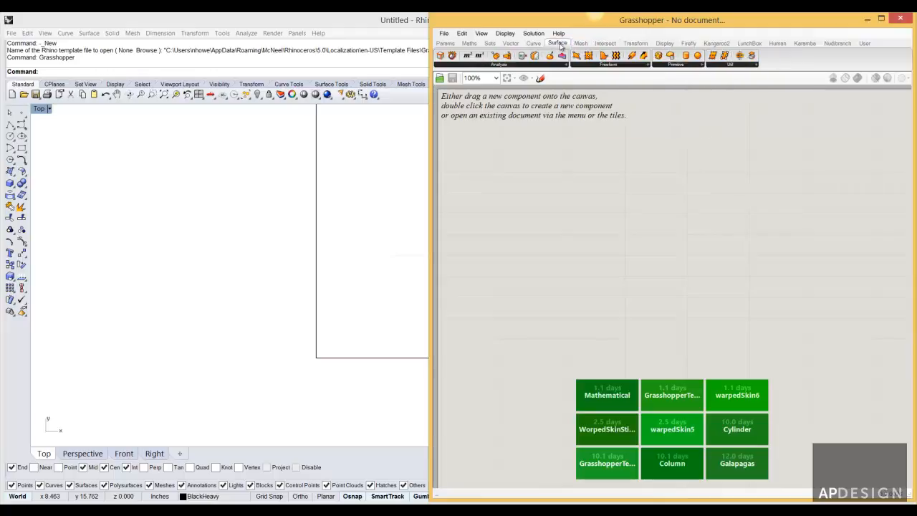
pyautogui.click(533, 44)
pyautogui.click(510, 44)
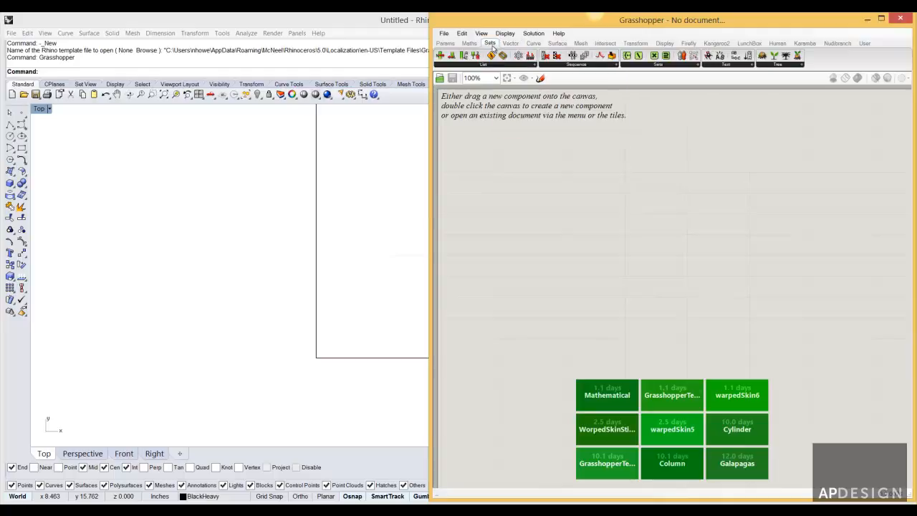
pyautogui.click(461, 45)
pyautogui.click(449, 43)
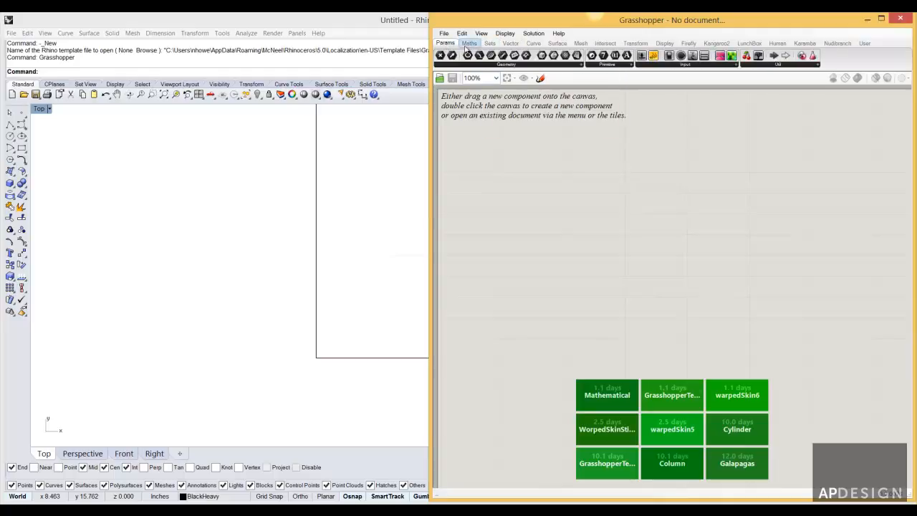
# - Look through the Geometry, Primitive, Input and Util component groups of Grasshopper's Params category
pyautogui.click(573, 65)
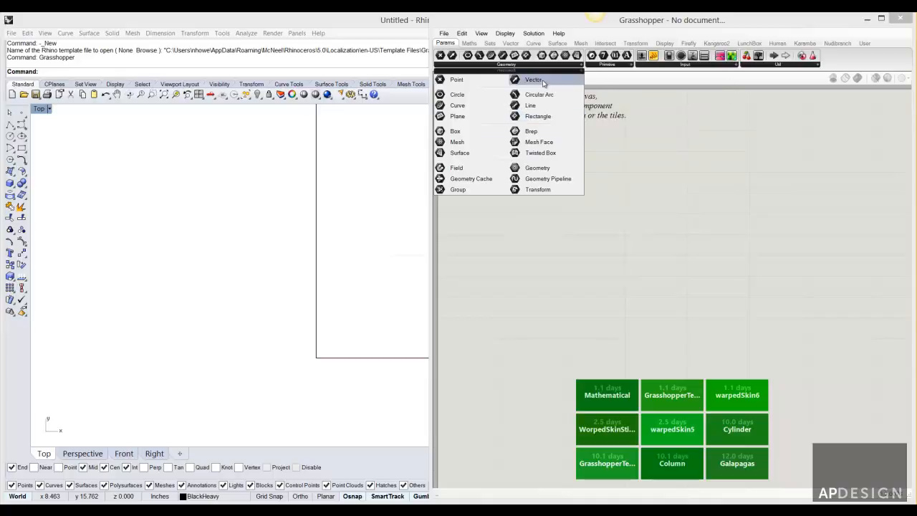
pyautogui.click(613, 65)
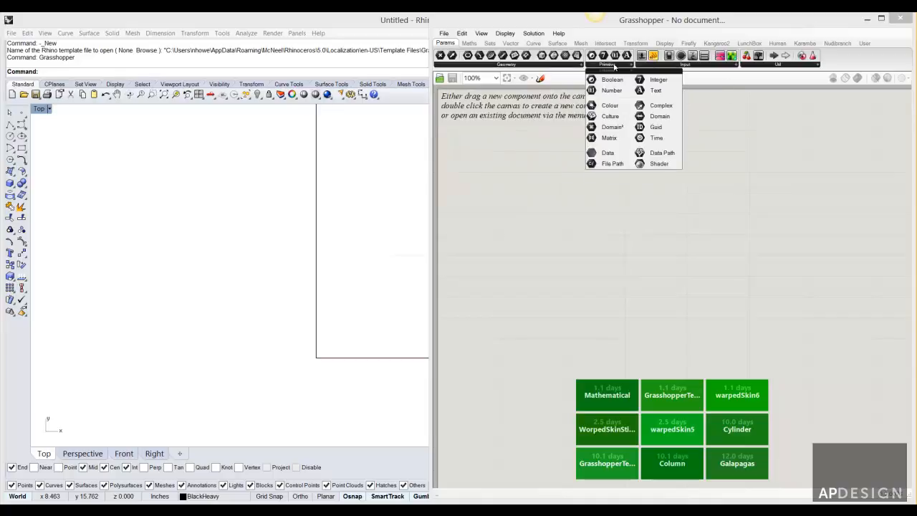
pyautogui.click(691, 66)
pyautogui.click(786, 66)
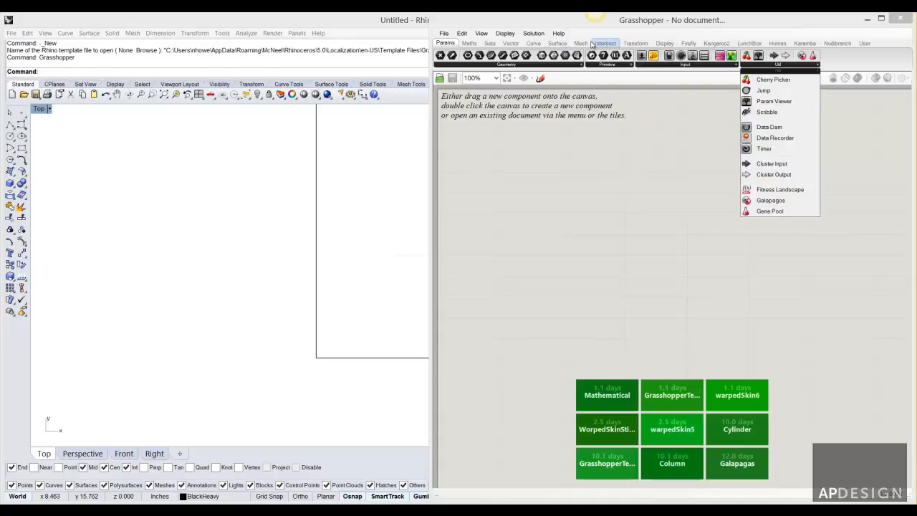
pyautogui.click(512, 145)
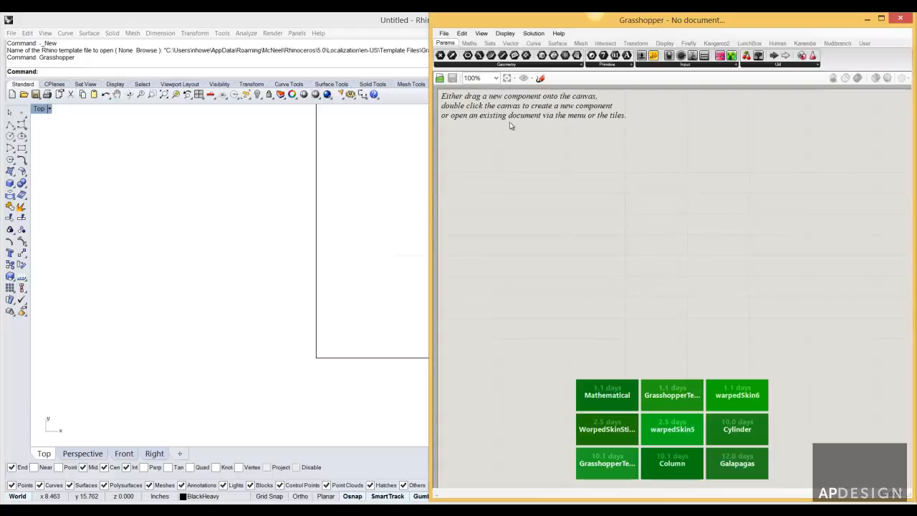
# - Draw a slanted single-segment polyline inside the rectangle in Rhino's Top viewport and delete the rectangle
pyautogui.moveTo(346, 212); pyautogui.dragTo(213, 262, button='right')
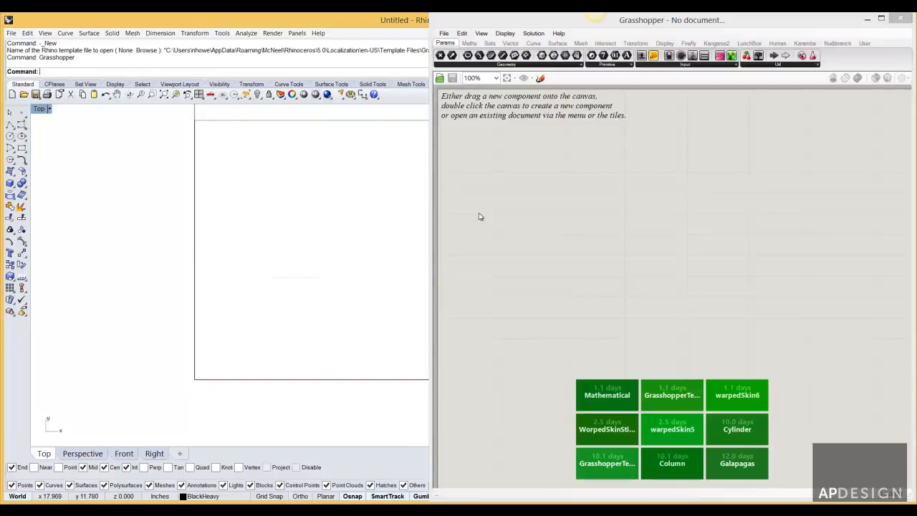
pyautogui.click(10, 124)
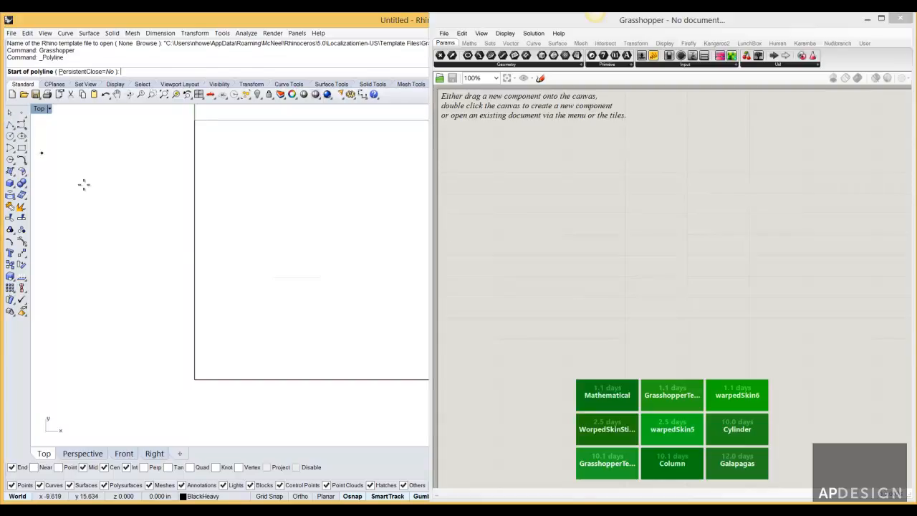
pyautogui.click(211, 350)
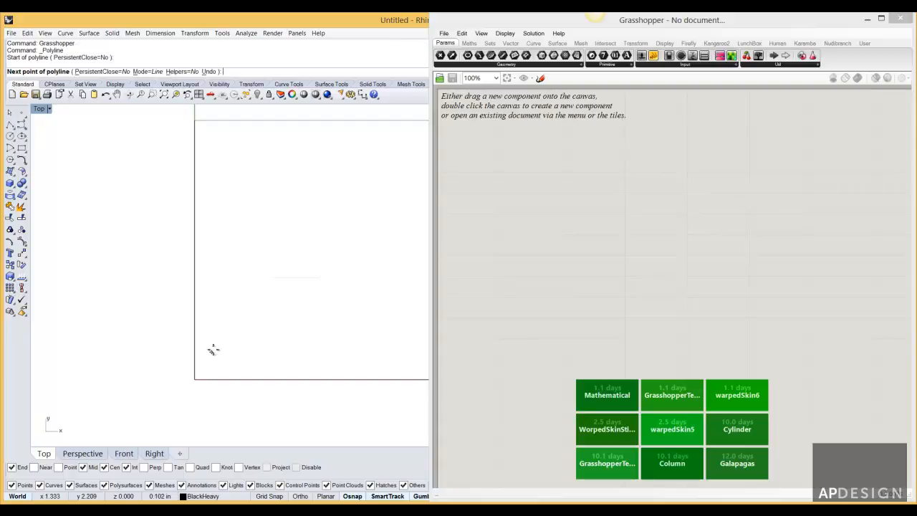
pyautogui.click(248, 207)
pyautogui.rightClick(305, 250)
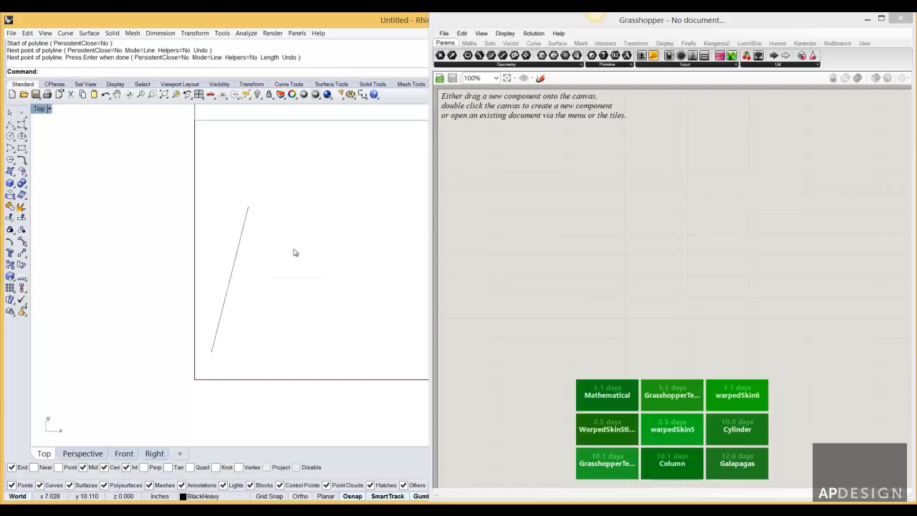
pyautogui.click(263, 121)
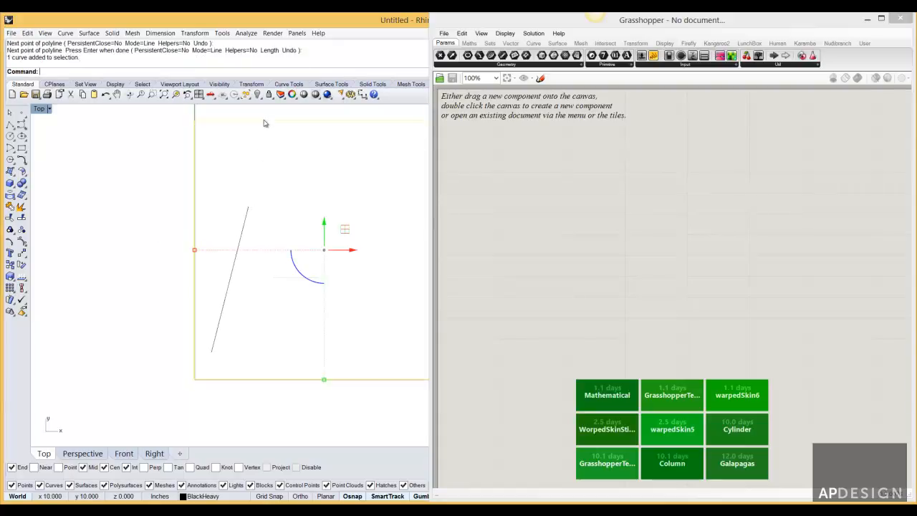
pyautogui.press('Delete')
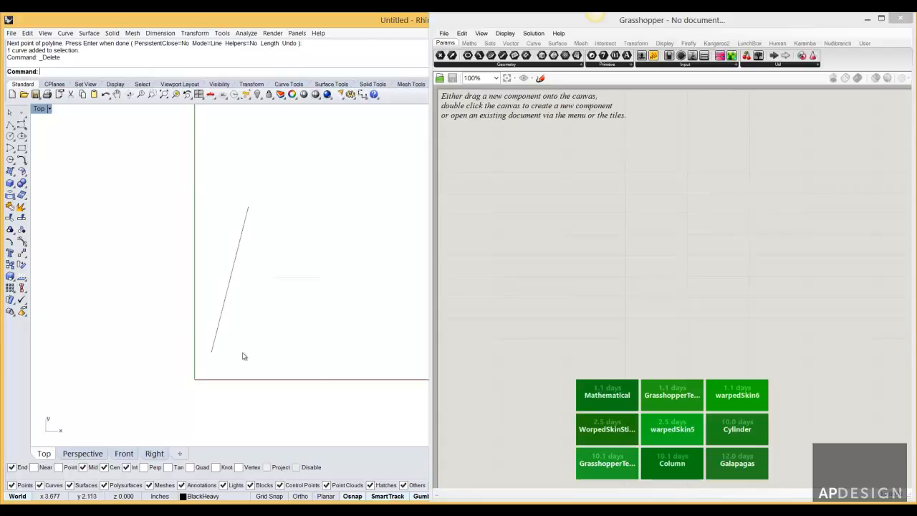
# - Turn on the slanted line's control points, move its upper end point straight down, and turn the points off
pyautogui.click(236, 259)
pyautogui.press('Return')
pyautogui.click(247, 204)
pyautogui.moveTo(249, 197); pyautogui.dragTo(249, 241)
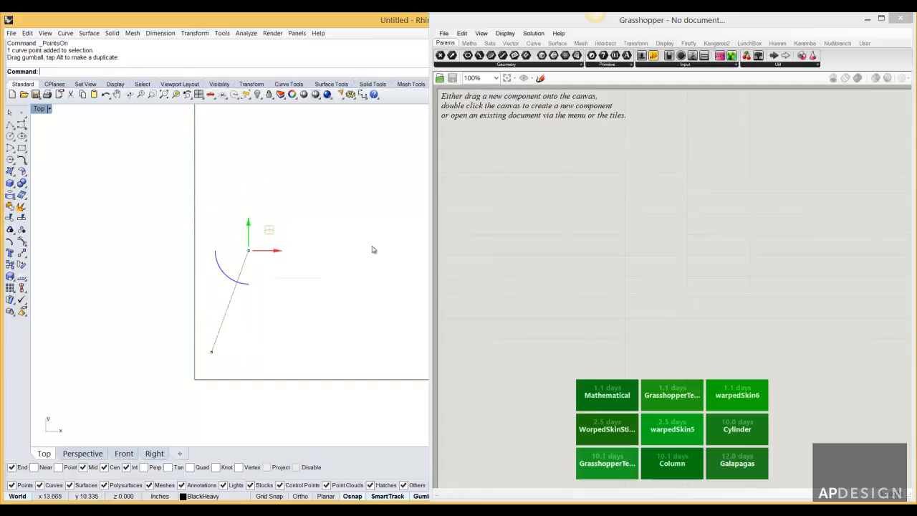
pyautogui.click(303, 270)
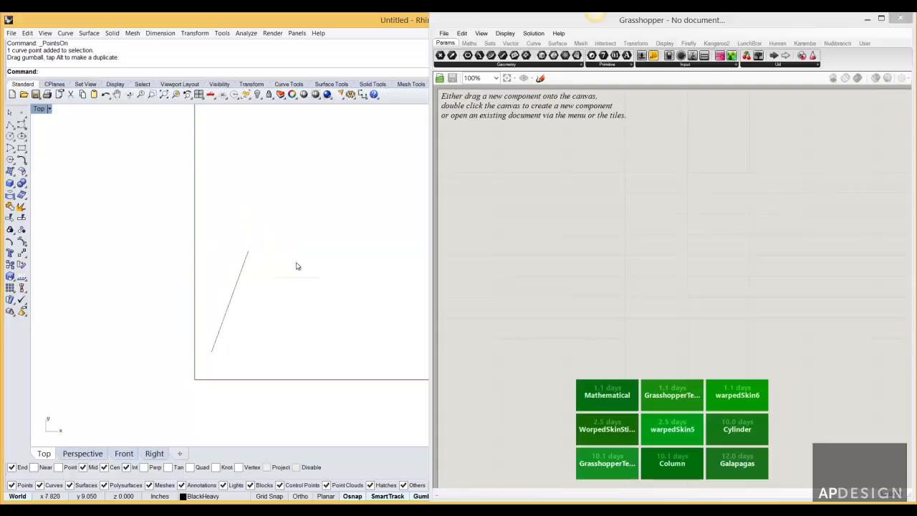
pyautogui.press('Escape')
pyautogui.moveTo(276, 269); pyautogui.dragTo(262, 258, button='right')
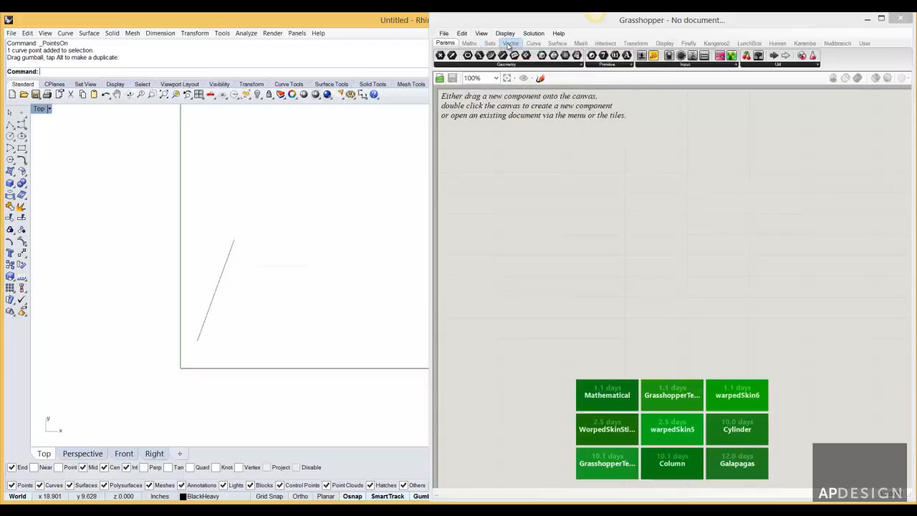
# - Place a Line component from the Curve category's Primitive group on the Grasshopper canvas
pyautogui.click(534, 44)
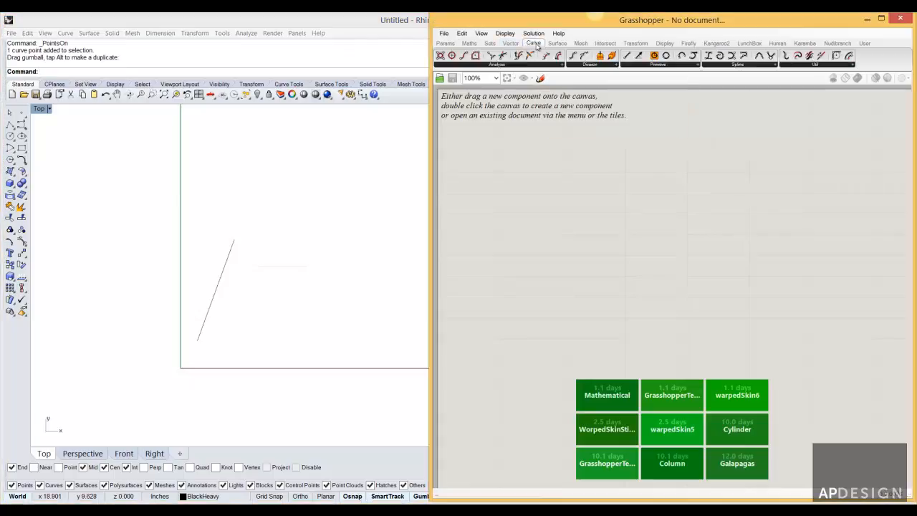
pyautogui.moveTo(634, 58); pyautogui.dragTo(527, 175)
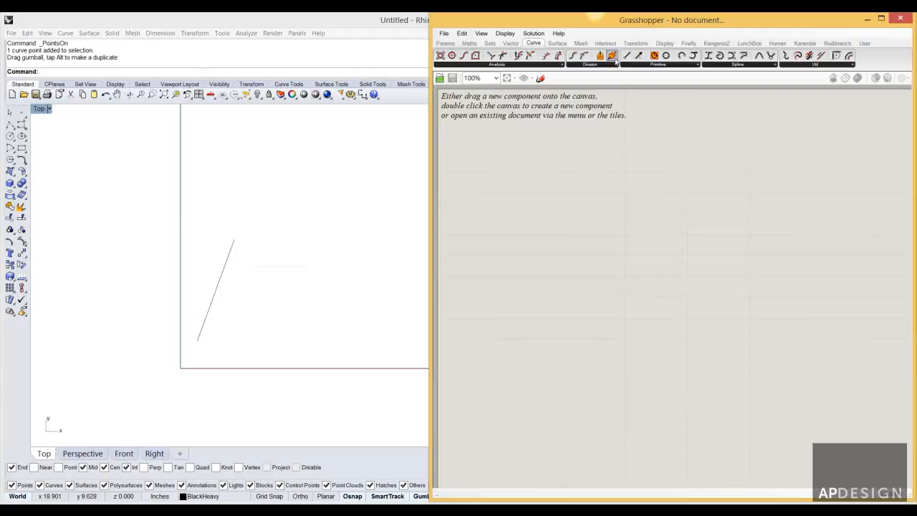
pyautogui.click(645, 66)
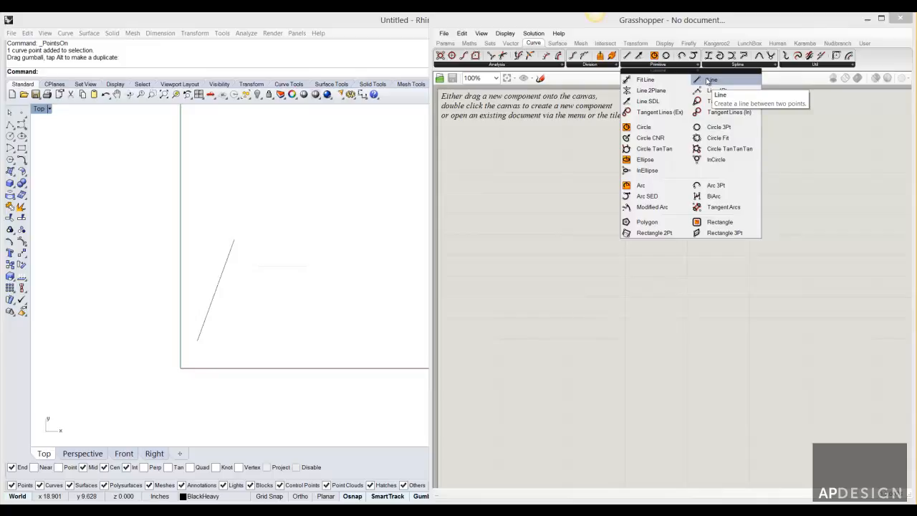
pyautogui.moveTo(708, 81); pyautogui.dragTo(530, 202)
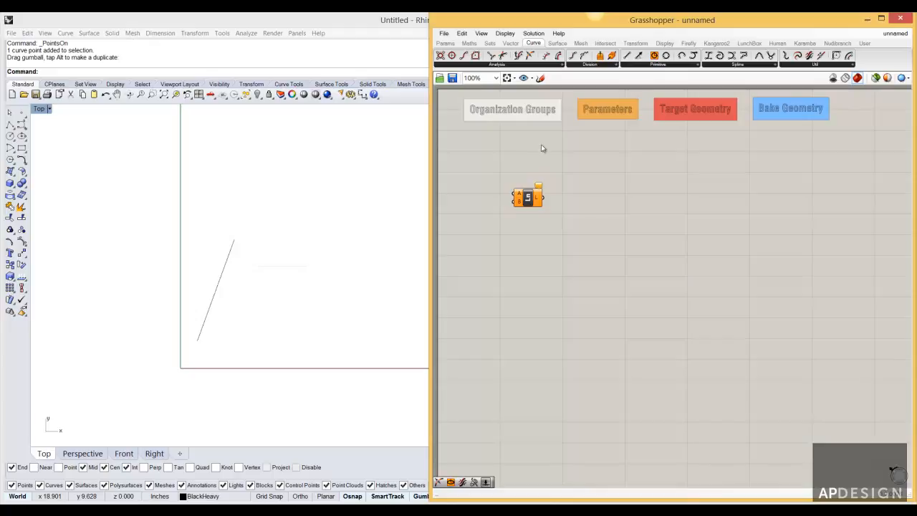
pyautogui.click(539, 210)
pyautogui.scroll(5, 539, 210)
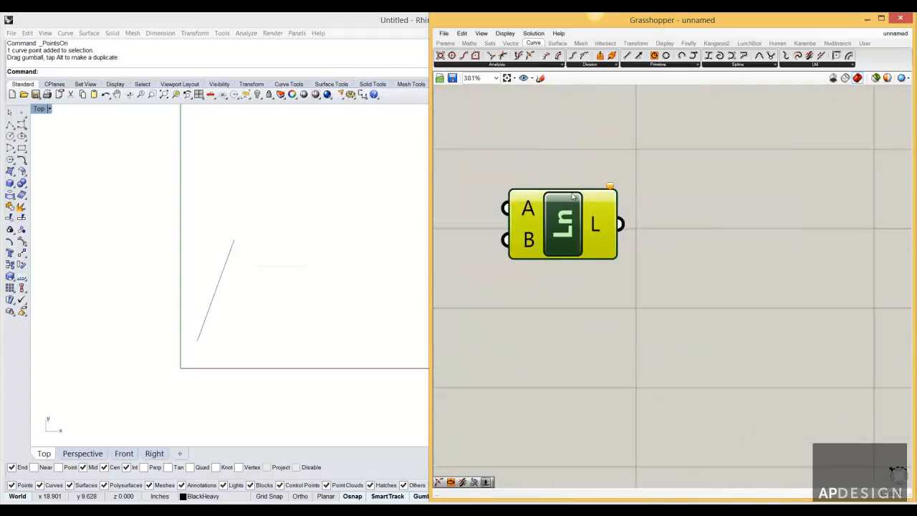
# - Shift the Line component slightly on the canvas and examine its L output and its A and B inputs
pyautogui.click(634, 160)
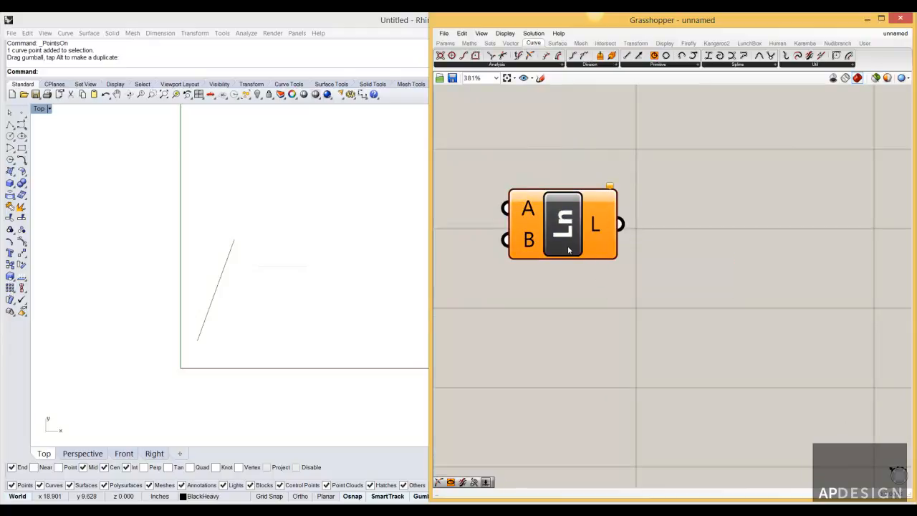
pyautogui.moveTo(568, 250); pyautogui.dragTo(586, 240)
pyautogui.click(588, 264)
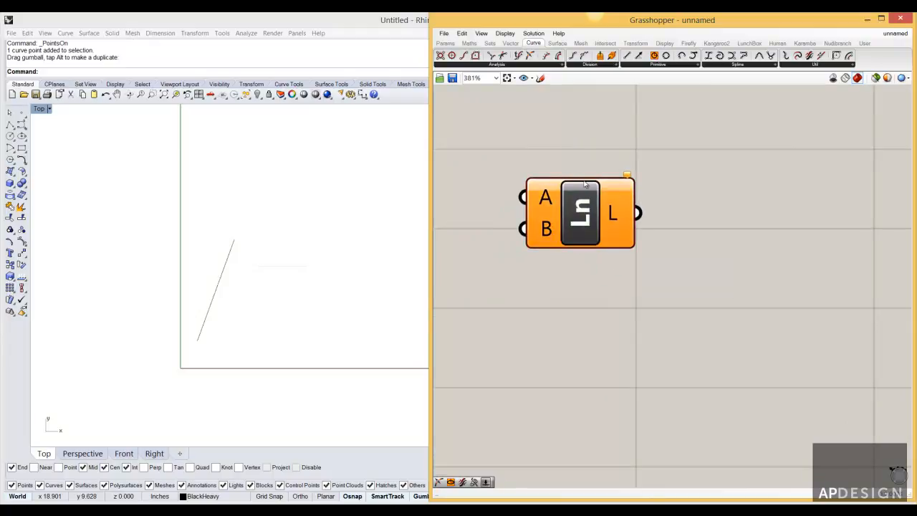
pyautogui.moveTo(603, 234)
pyautogui.moveTo(543, 202)
pyautogui.moveTo(547, 229)
# - Draw a line between two picked points beside the existing line with Rhino's Line command, and delete it
pyautogui.write('Line')
pyautogui.press('Return')
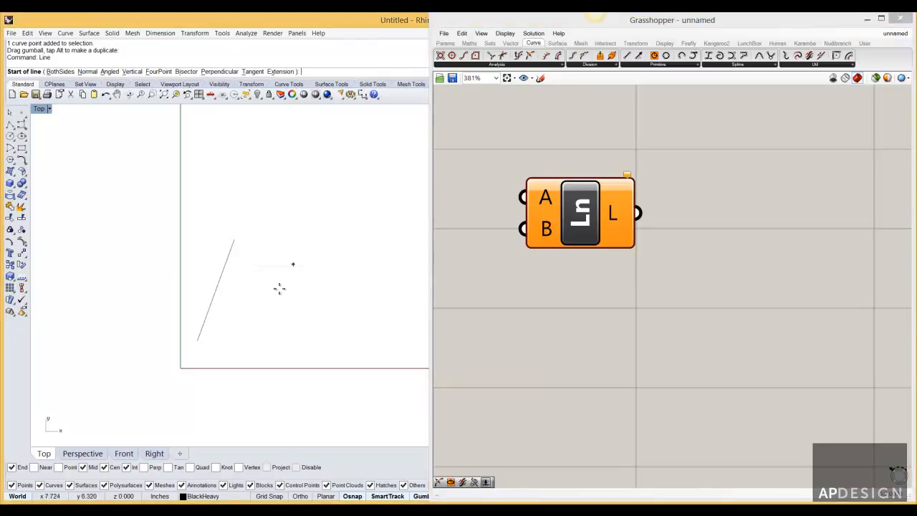
pyautogui.click(263, 317)
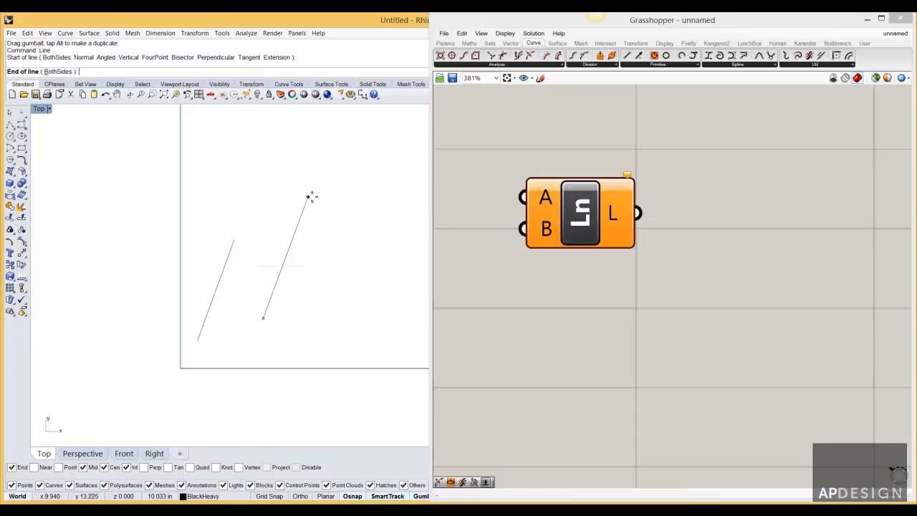
pyautogui.click(334, 208)
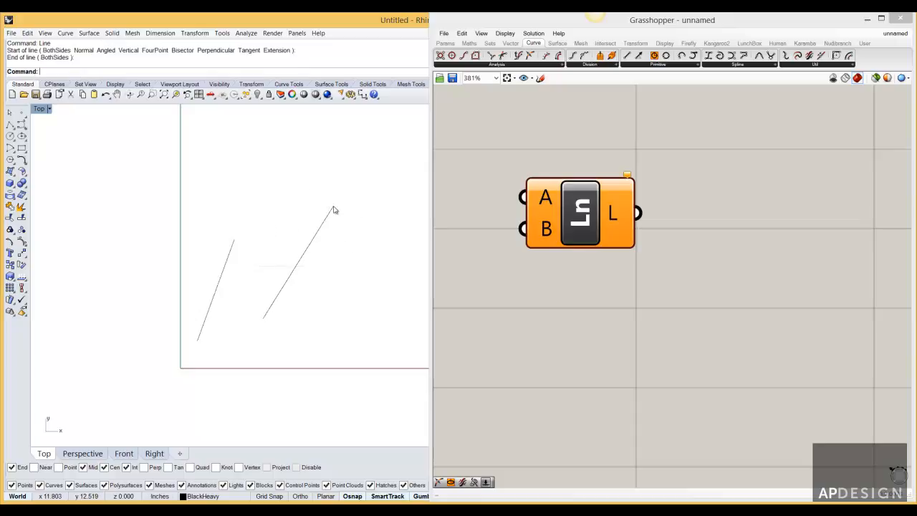
pyautogui.click(329, 217)
pyautogui.press('Delete')
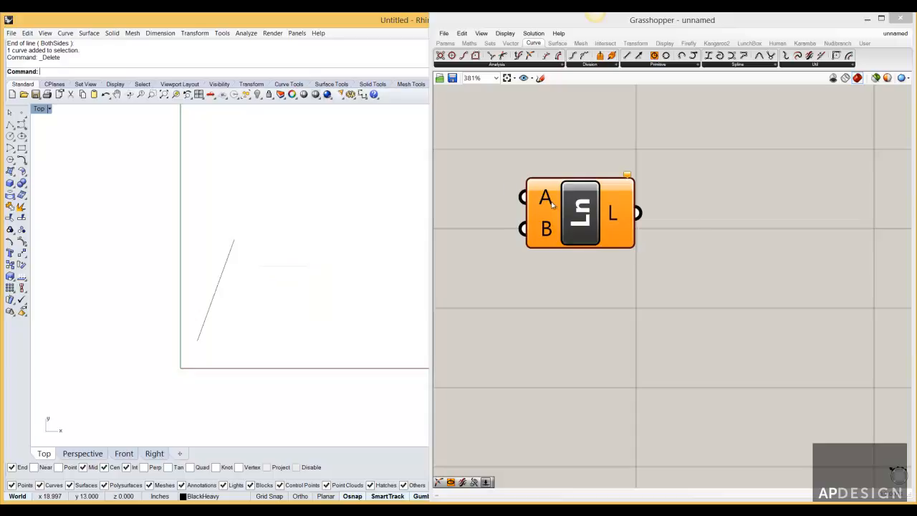
# - Move the Line component aside and set its A input to one point at about x 9.3, y 13.2 in the Top viewport
pyautogui.moveTo(586, 212); pyautogui.dragTo(631, 206)
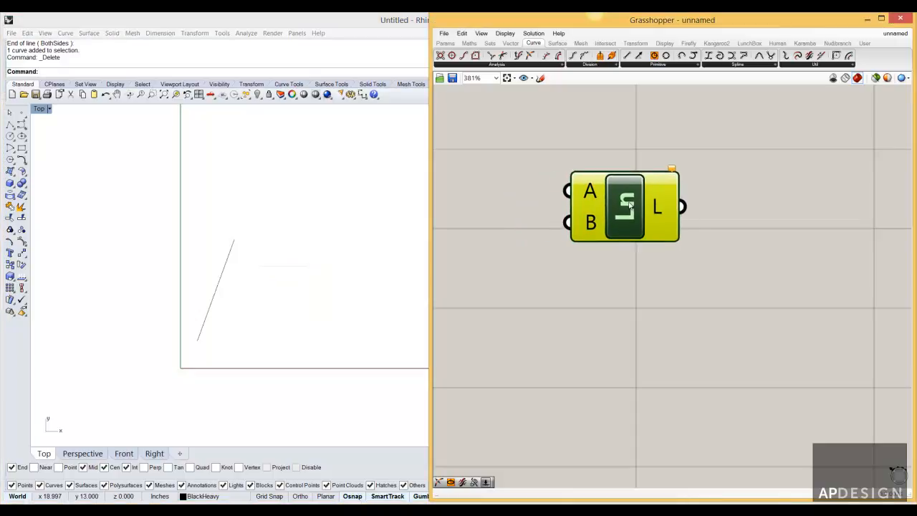
pyautogui.rightClick(590, 191)
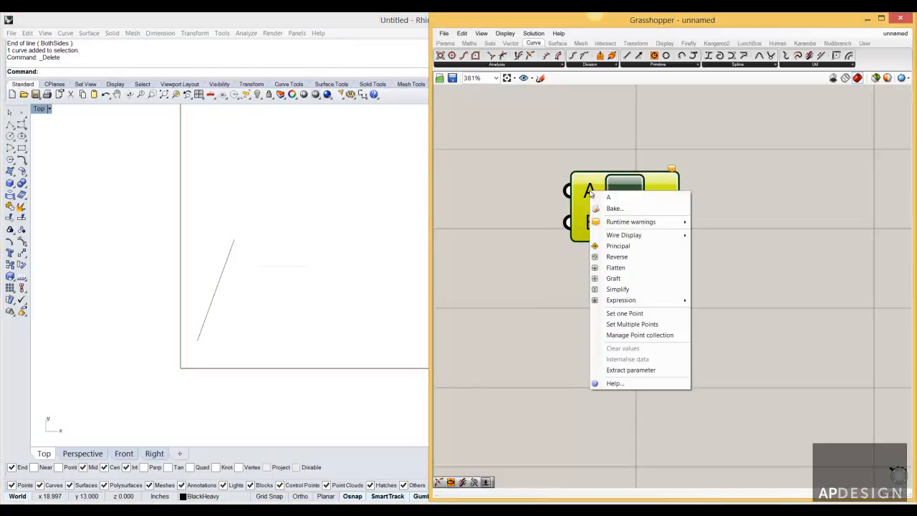
pyautogui.click(615, 314)
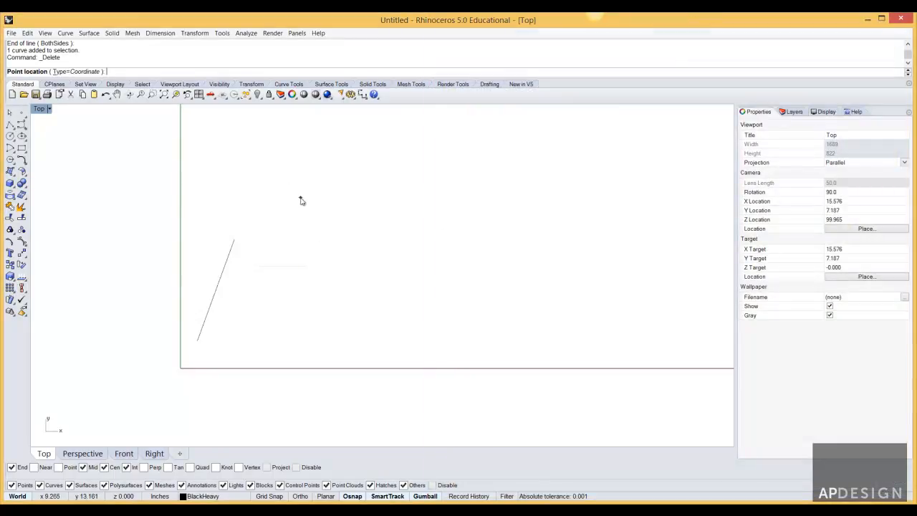
pyautogui.click(300, 197)
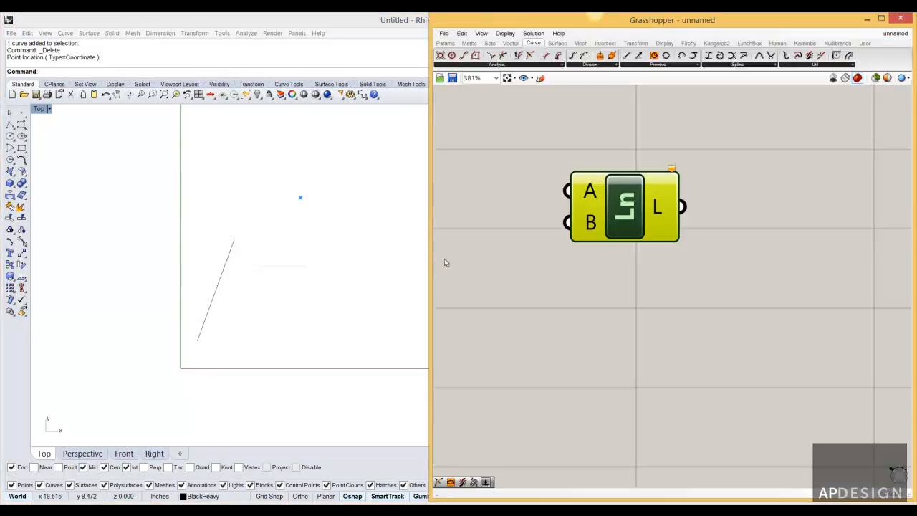
# - Set the Line component's B input to one point picked below and to the right of point A in the Top viewport
pyautogui.rightClick(590, 224)
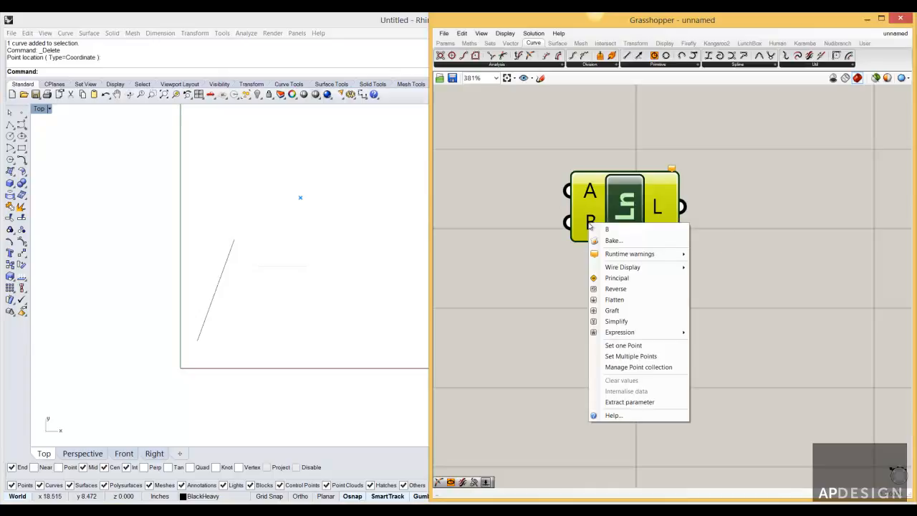
pyautogui.click(623, 346)
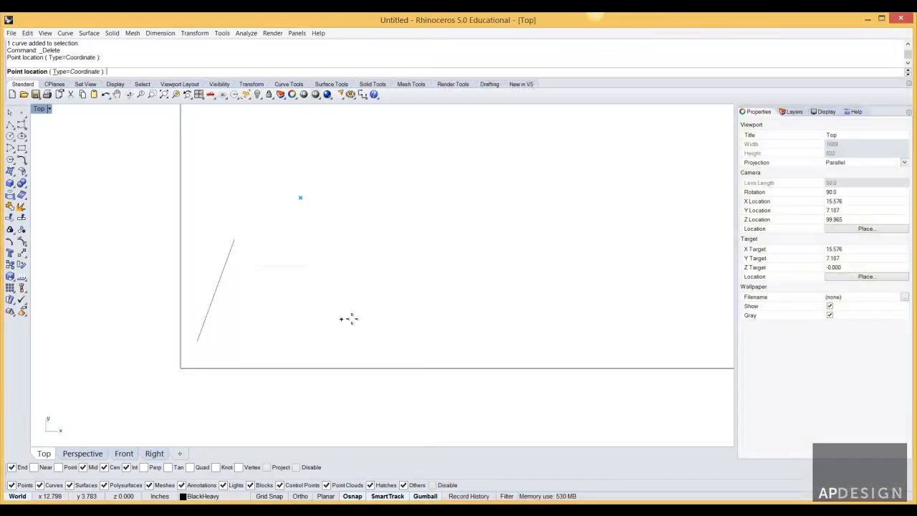
pyautogui.click(411, 308)
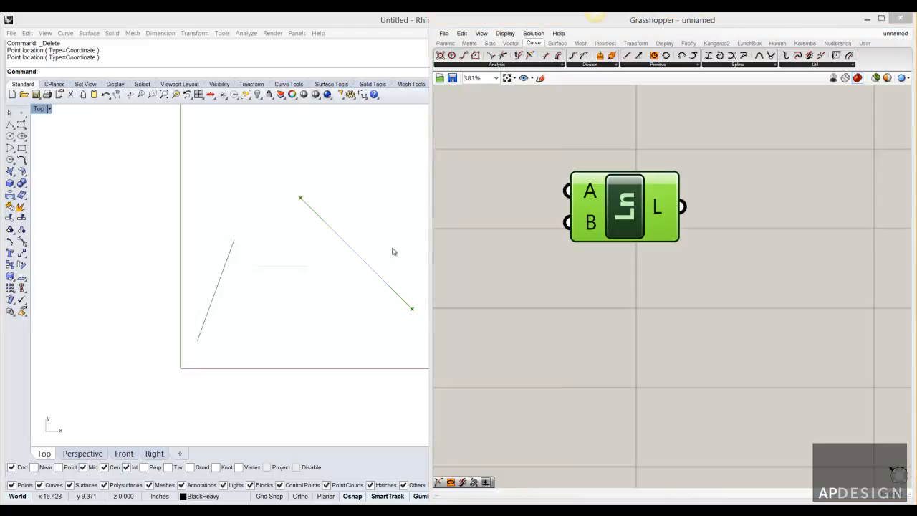
# - Place two point objects in the Top viewport with Rhino's Point command, one above and one below, between the Rhino line and the Grasshopper line
pyautogui.moveTo(390, 263); pyautogui.dragTo(362, 266, button='right')
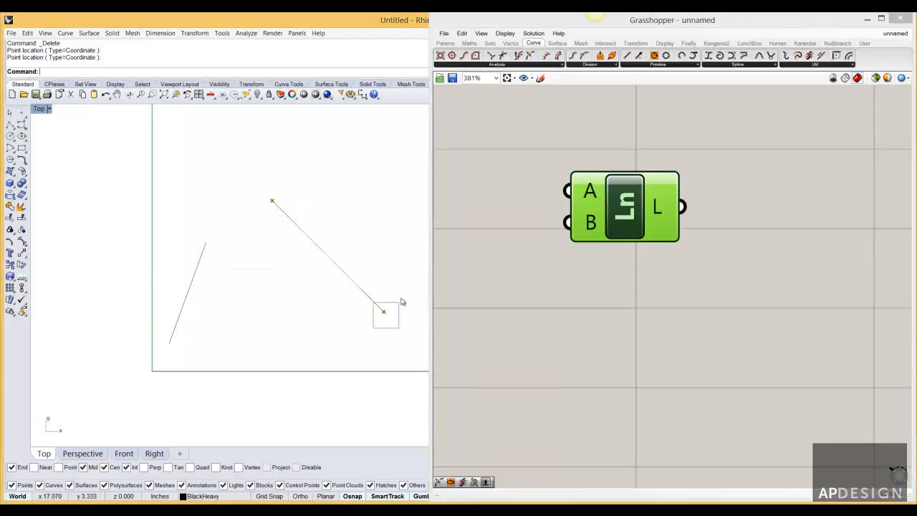
pyautogui.scroll(6, 340, 253)
pyautogui.scroll(-2, 339, 253)
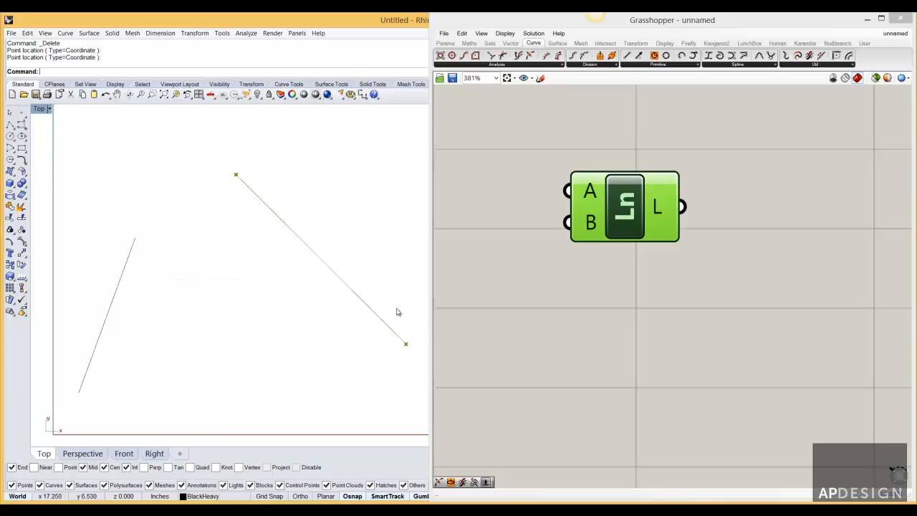
pyautogui.click(22, 116)
pyautogui.click(194, 168)
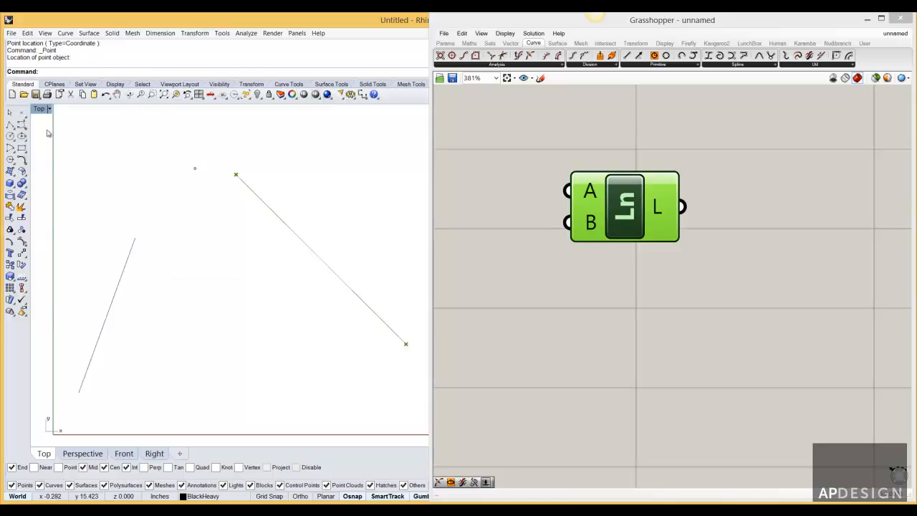
pyautogui.click(22, 116)
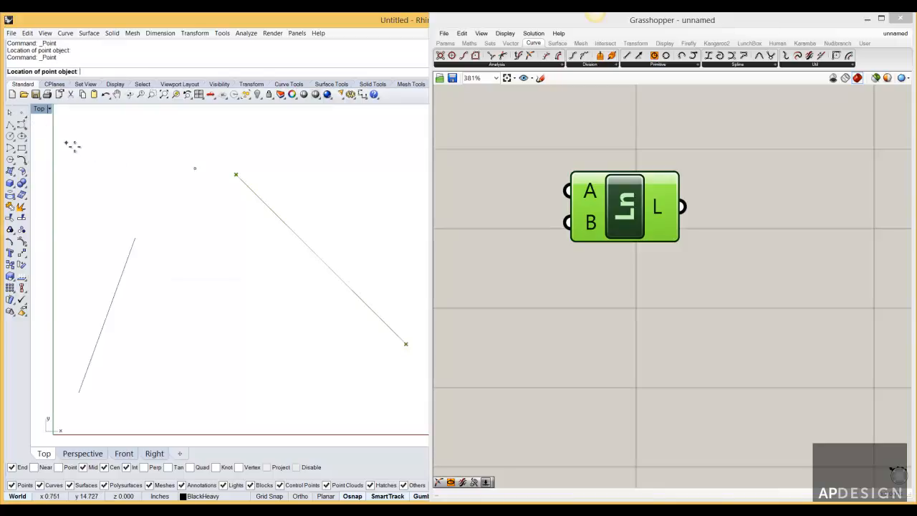
pyautogui.click(131, 374)
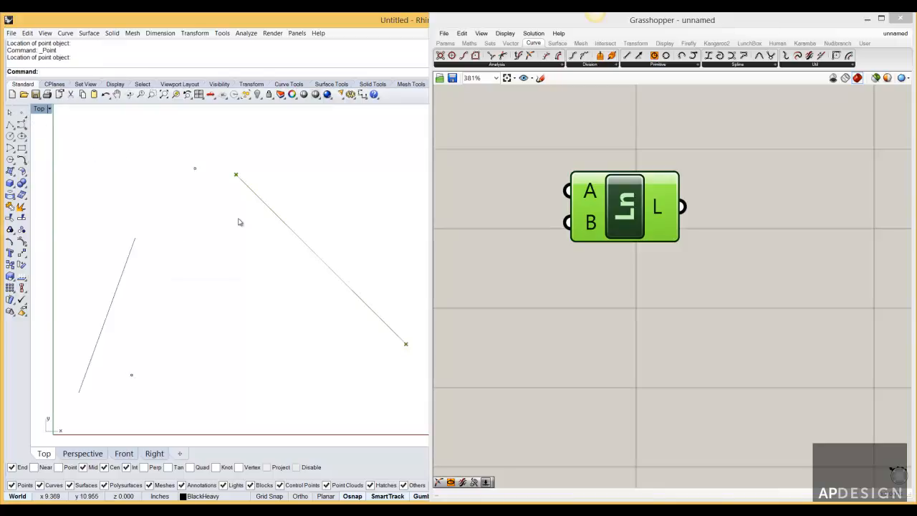
# - Set the Line component's A input to reference the upper Rhino point object, using the Point type instead of Coordinate
pyautogui.click(487, 170)
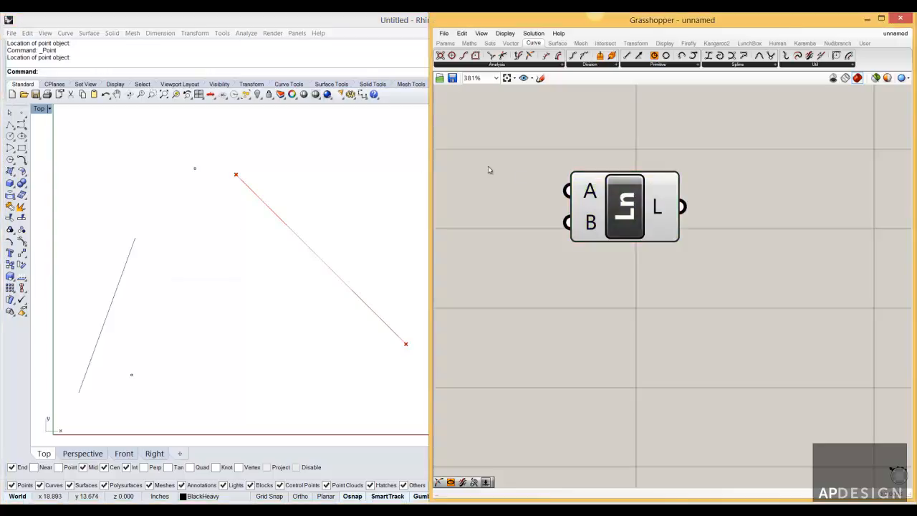
pyautogui.click(195, 169)
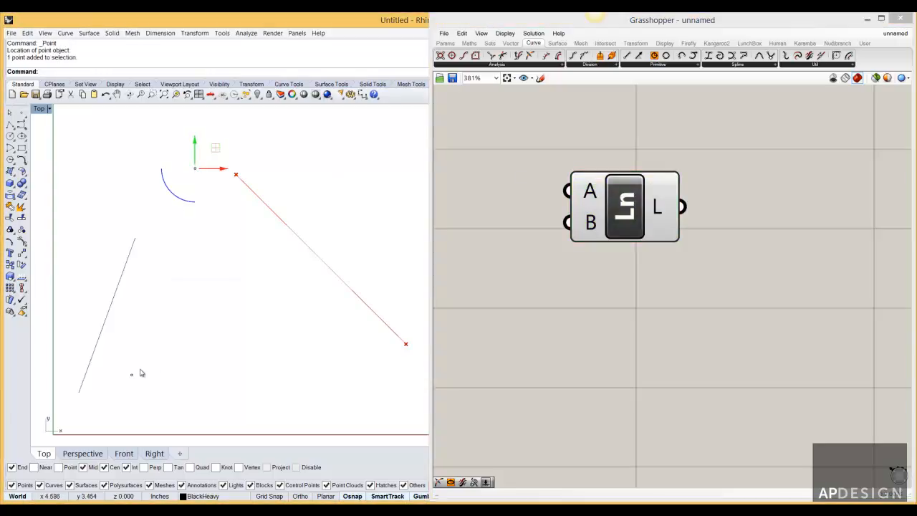
pyautogui.click(312, 198)
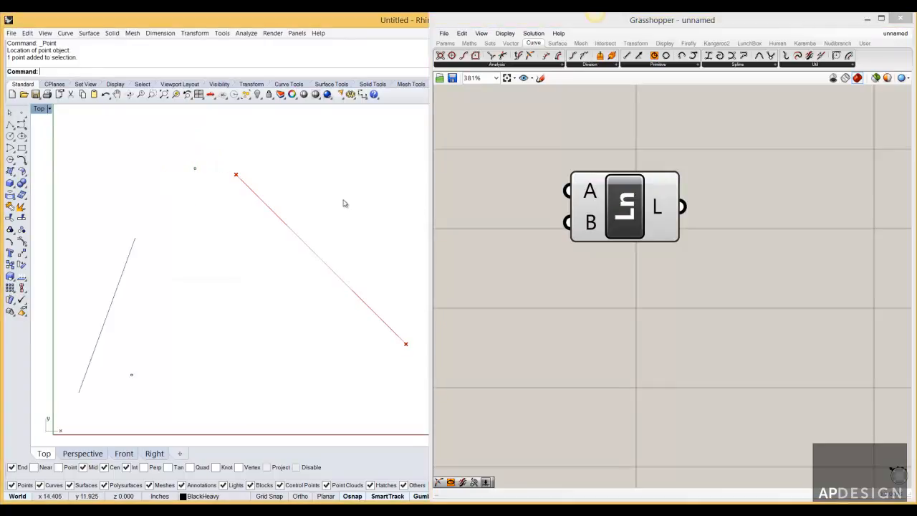
pyautogui.rightClick(588, 191)
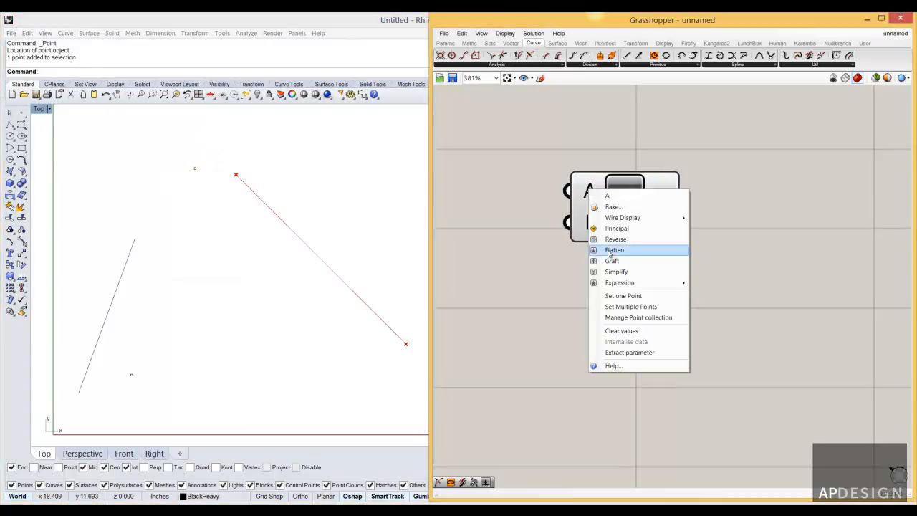
pyautogui.click(616, 296)
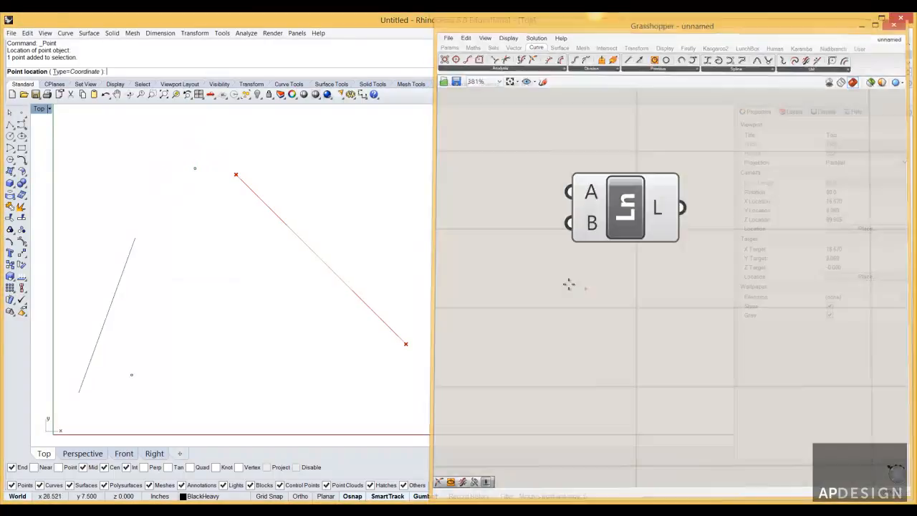
pyautogui.click(194, 168)
pyautogui.click(84, 72)
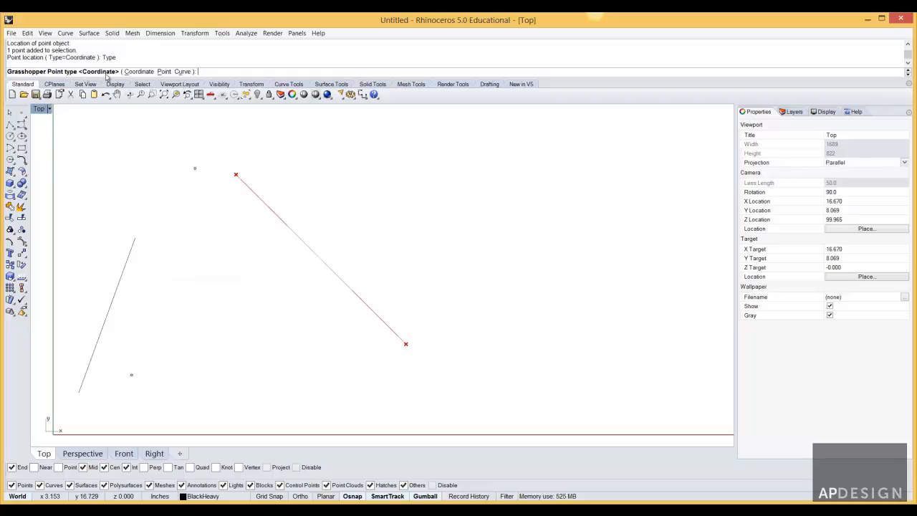
pyautogui.click(164, 71)
pyautogui.click(195, 169)
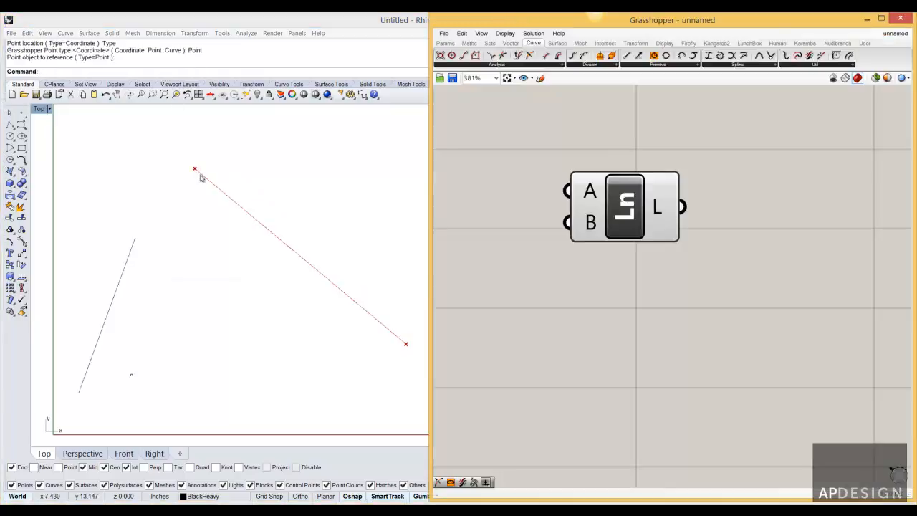
# - Set the Line component's B input to reference the lower point object with the Point type, and shift the component slightly left on the canvas
pyautogui.rightClick(590, 229)
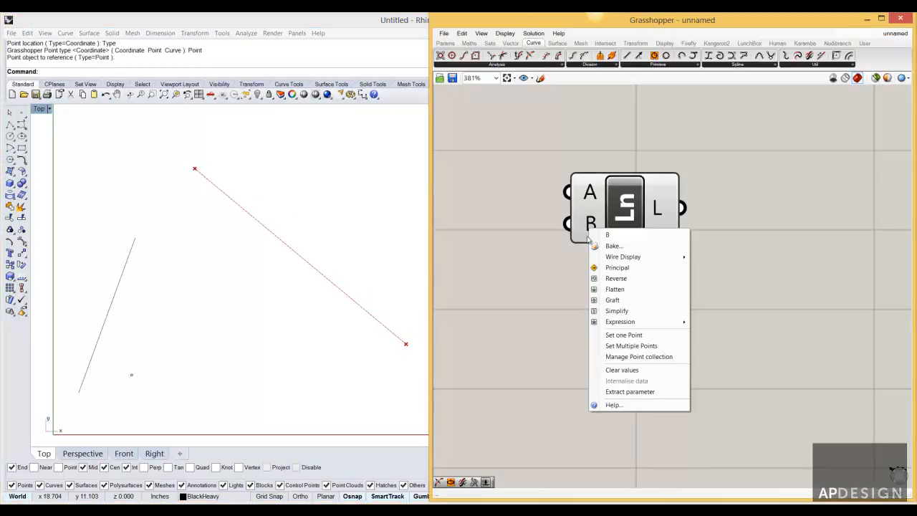
pyautogui.click(625, 336)
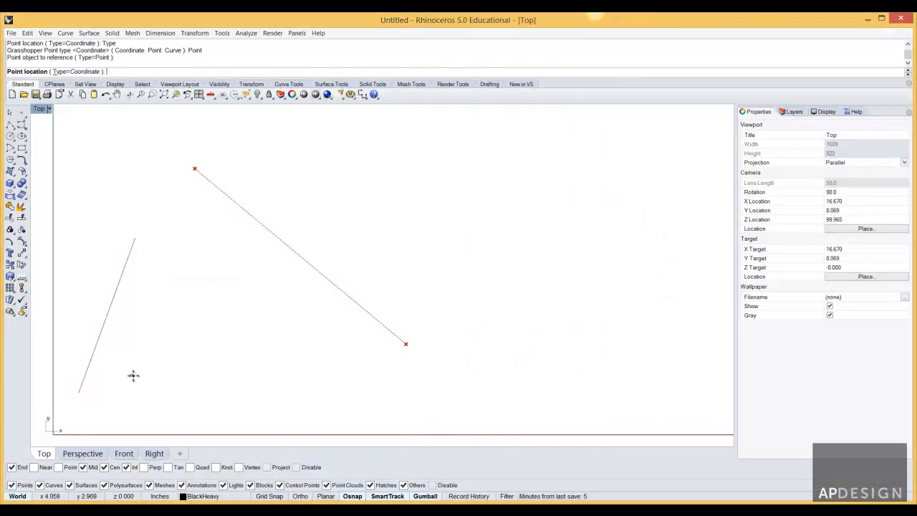
pyautogui.click(85, 72)
pyautogui.click(159, 71)
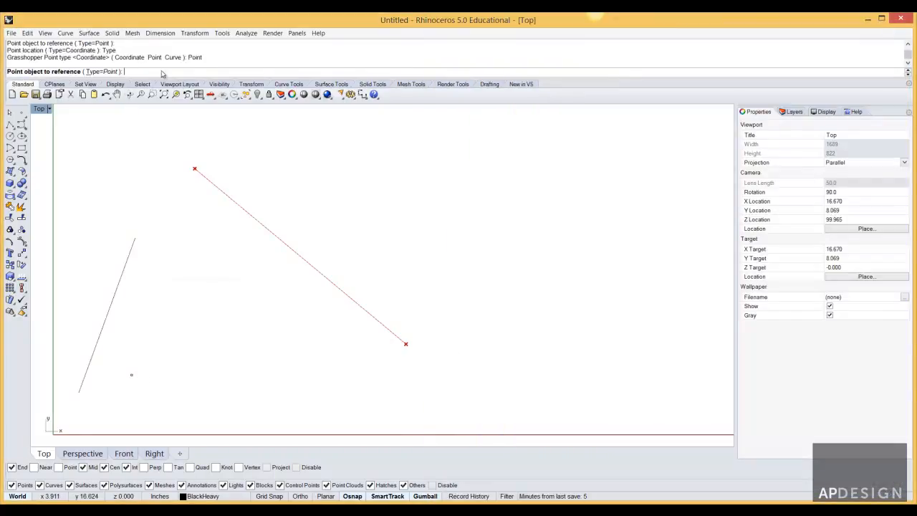
pyautogui.click(131, 375)
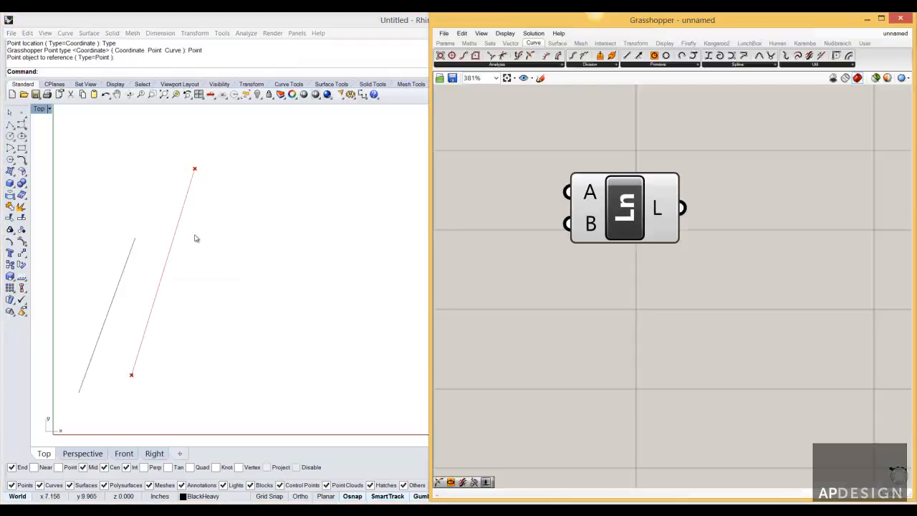
pyautogui.moveTo(636, 210); pyautogui.dragTo(602, 218)
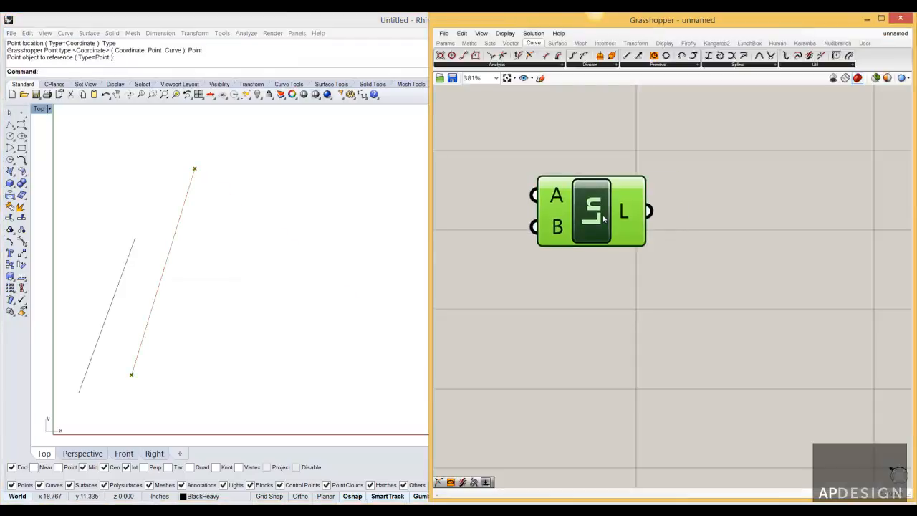
pyautogui.click(518, 204)
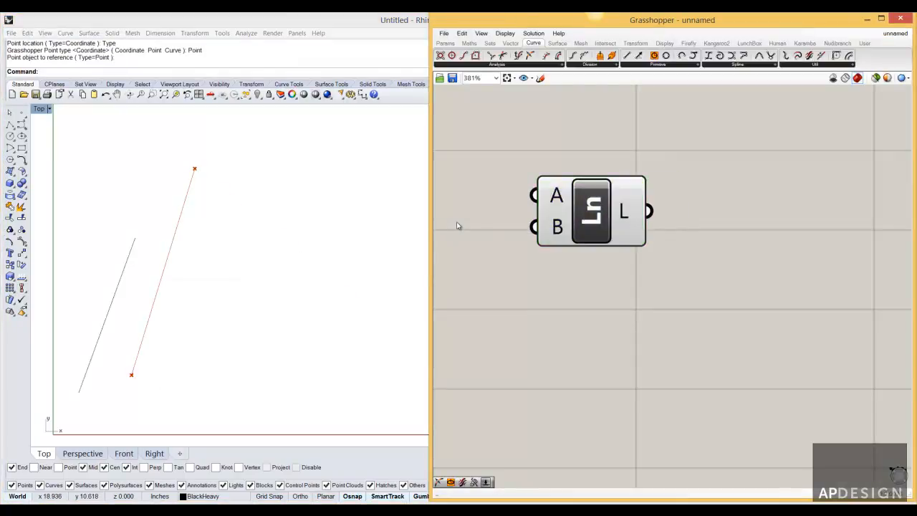
# - Move the upper referenced point straight down and the lower one to the right in the Top viewport
pyautogui.click(194, 169)
pyautogui.moveTo(195, 159); pyautogui.dragTo(194, 238)
pyautogui.moveTo(125, 355); pyautogui.dragTo(238, 375)
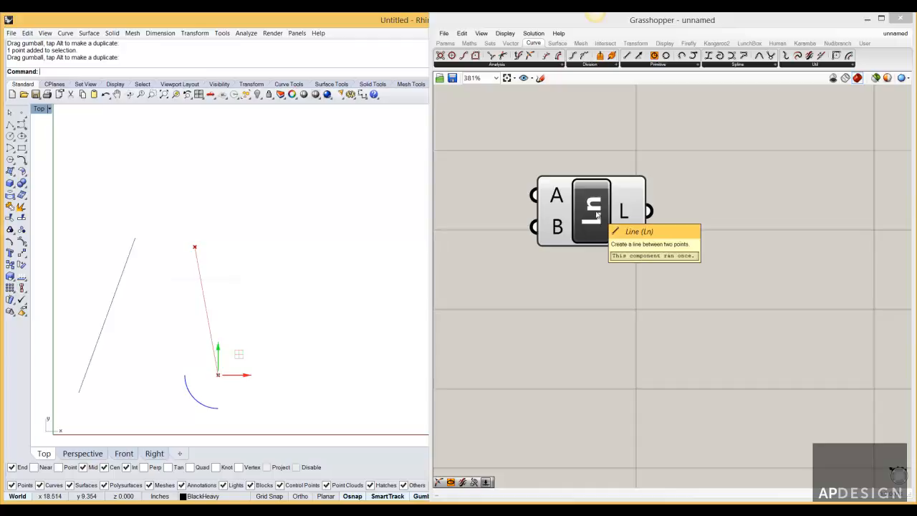
pyautogui.click(585, 266)
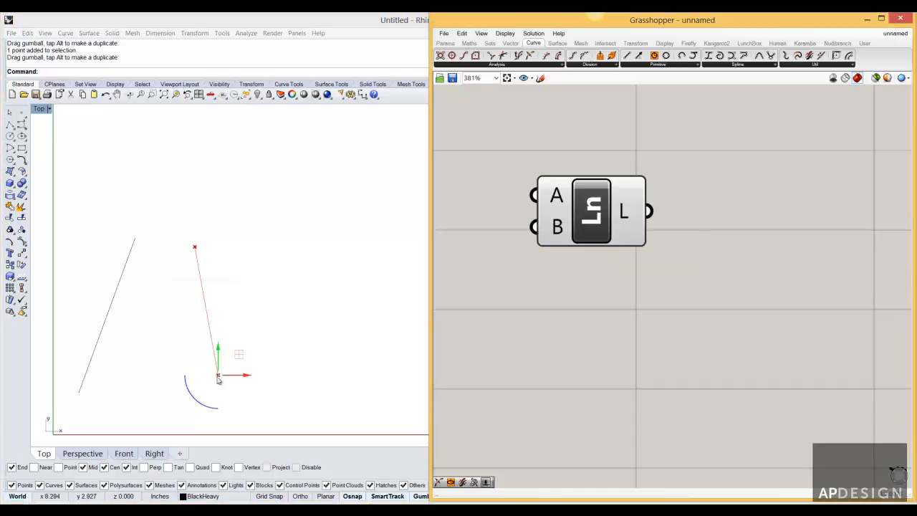
# - Move the lower referenced point directly beneath the upper one and slightly down, and shift the upper point up and to the right
pyautogui.moveTo(236, 376); pyautogui.dragTo(213, 391)
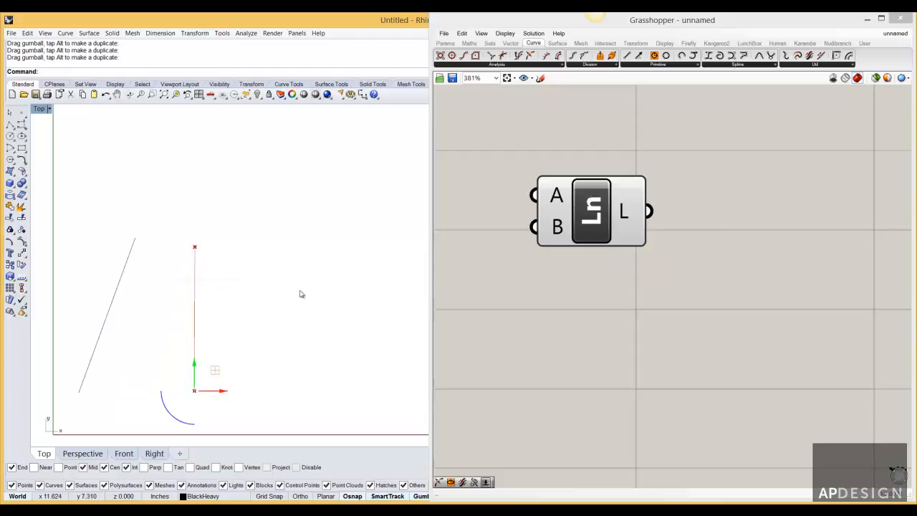
pyautogui.click(194, 247)
pyautogui.moveTo(202, 241); pyautogui.dragTo(272, 196)
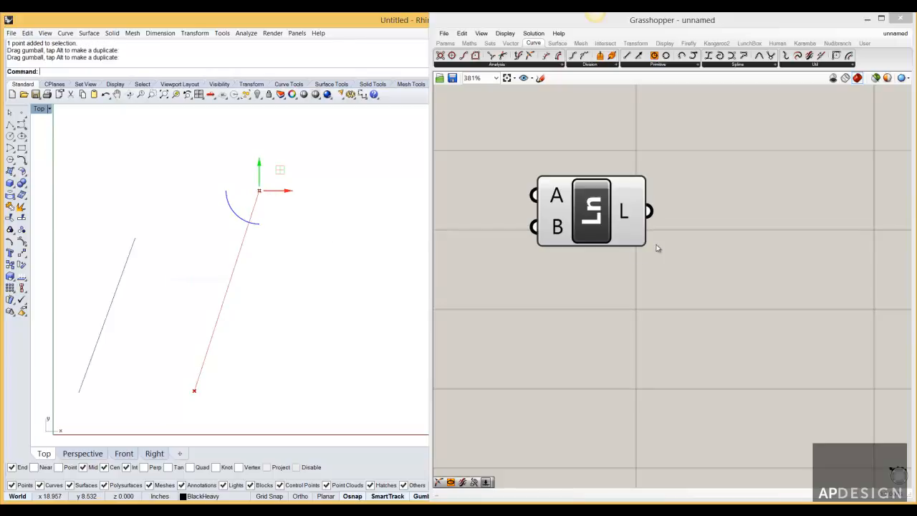
pyautogui.click(338, 267)
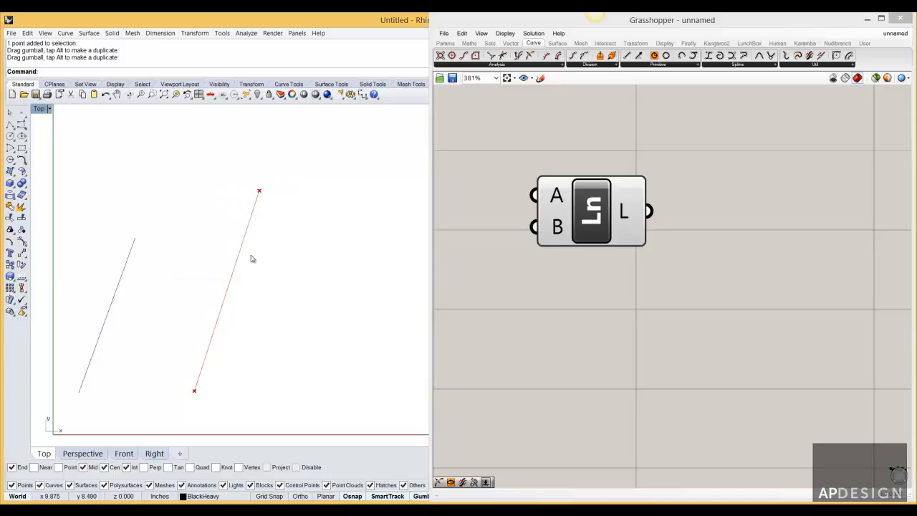
# - Bake the Line component's L output into Rhino on the Default layer
pyautogui.moveTo(278, 262); pyautogui.dragTo(210, 272, button='right')
pyautogui.scroll(-3, 209, 267)
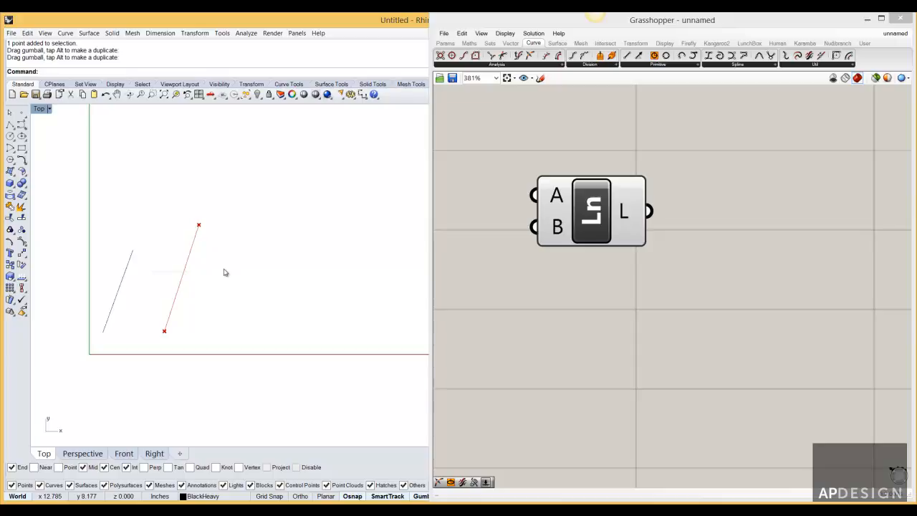
pyautogui.click(631, 227)
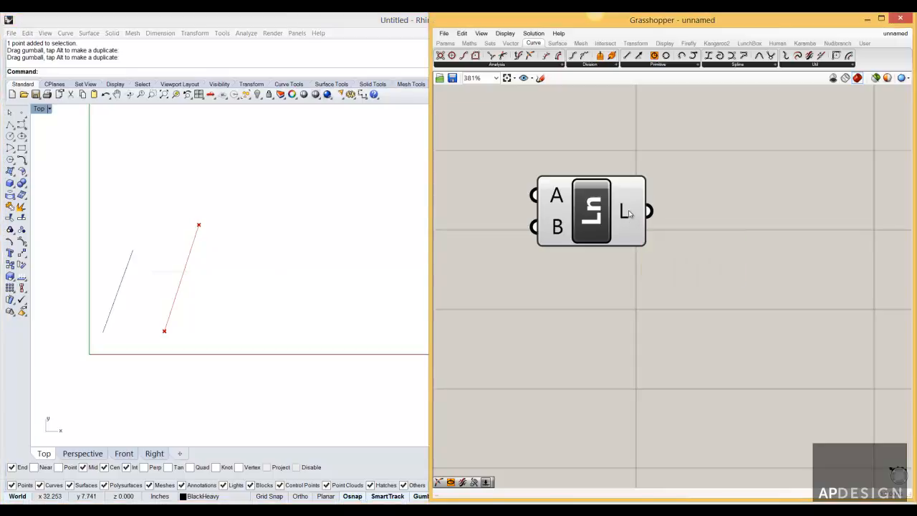
pyautogui.rightClick(623, 212)
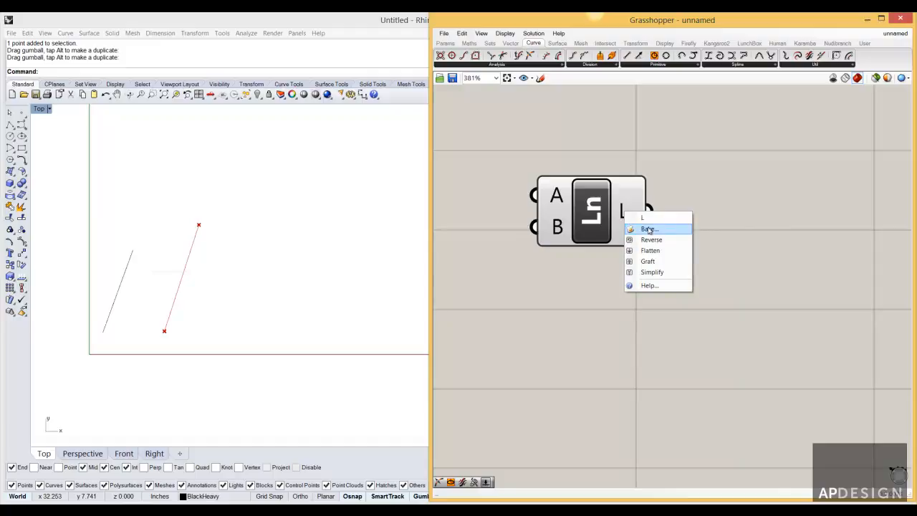
pyautogui.click(649, 230)
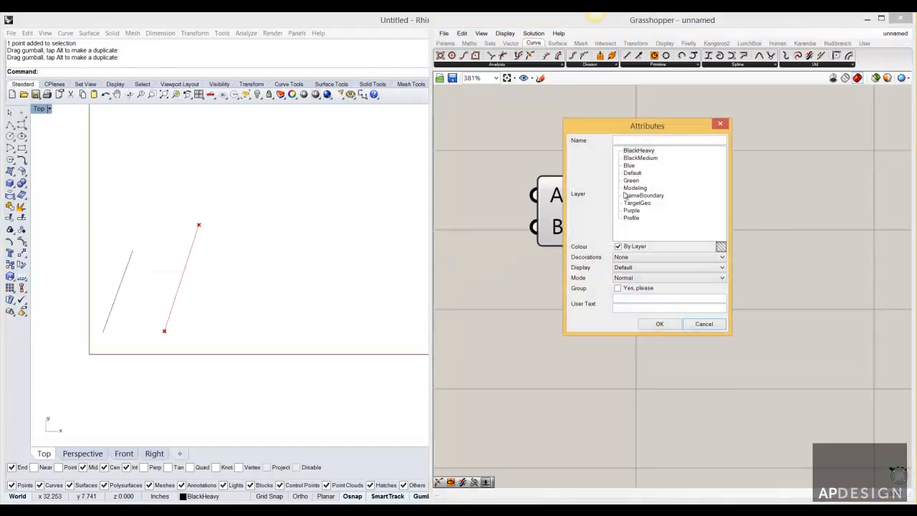
pyautogui.click(631, 173)
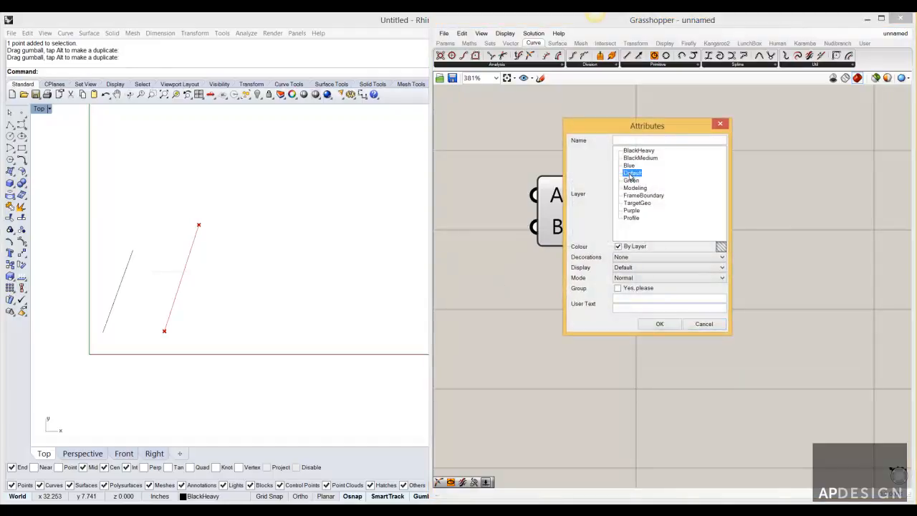
pyautogui.click(659, 323)
# - Move the baked line to the right of the Grasshopper line and delete it
pyautogui.click(183, 278)
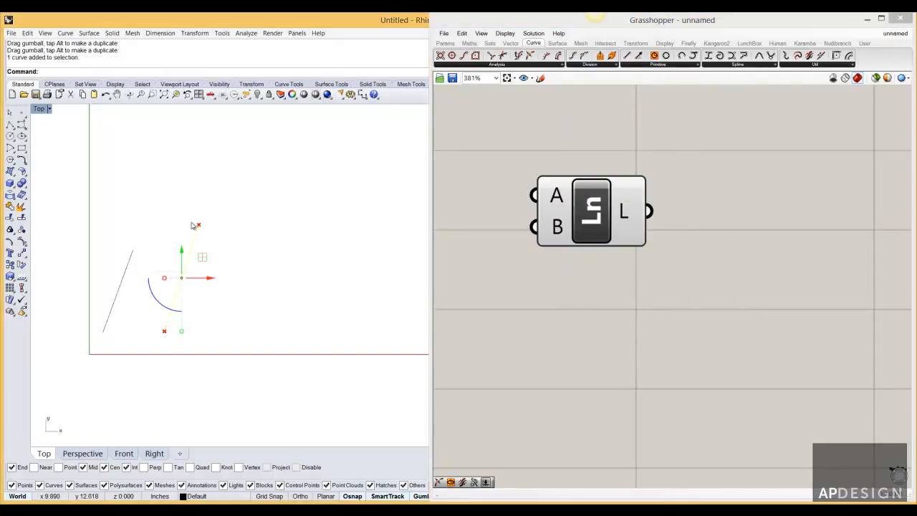
pyautogui.moveTo(202, 278); pyautogui.dragTo(276, 296)
pyautogui.click(286, 302)
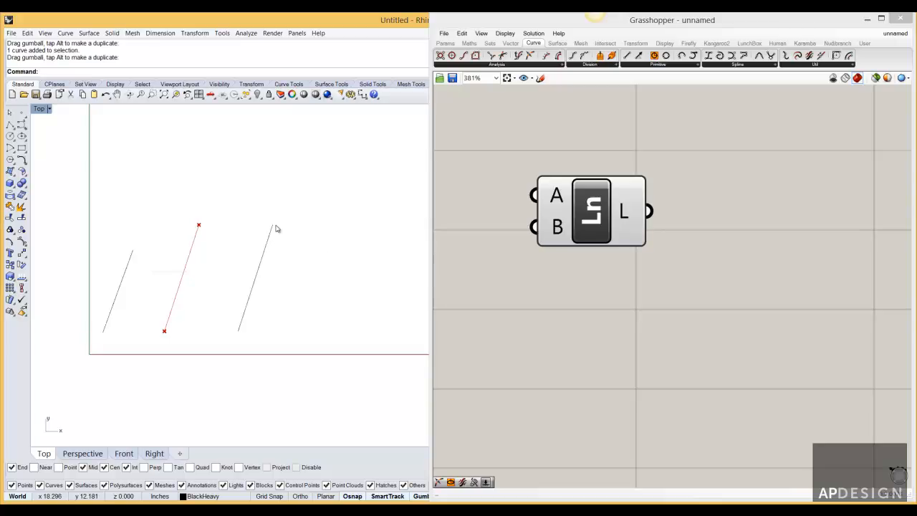
pyautogui.click(259, 268)
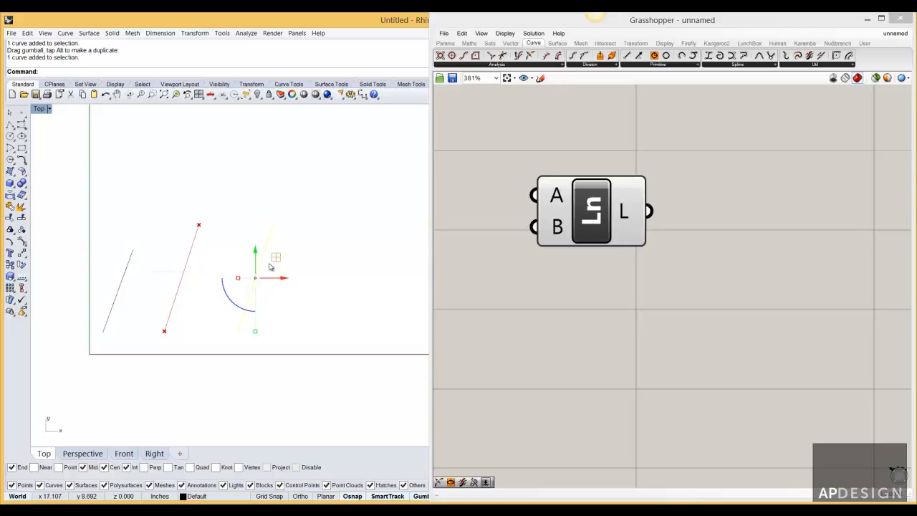
pyautogui.press('Delete')
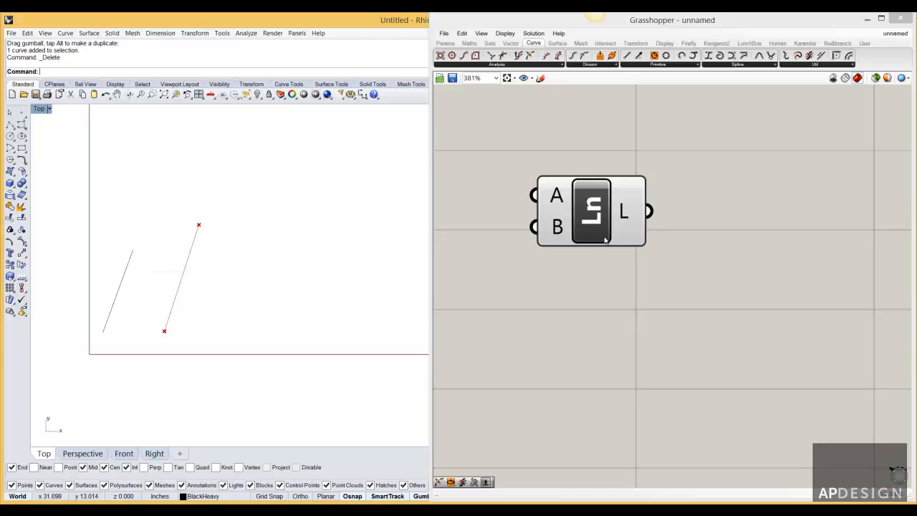
# - Move the Line component left on the canvas, beneath the Organization Groups label
pyautogui.scroll(-5, 549, 179)
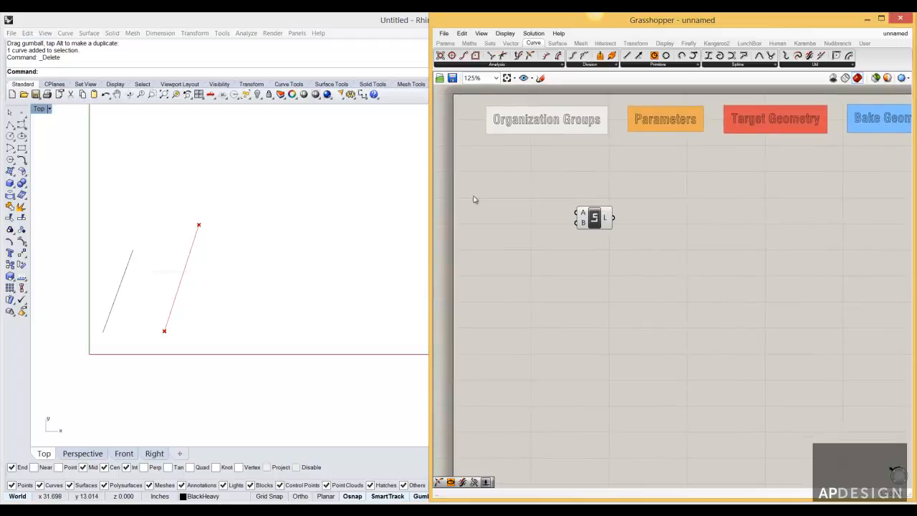
pyautogui.moveTo(598, 217); pyautogui.dragTo(543, 216)
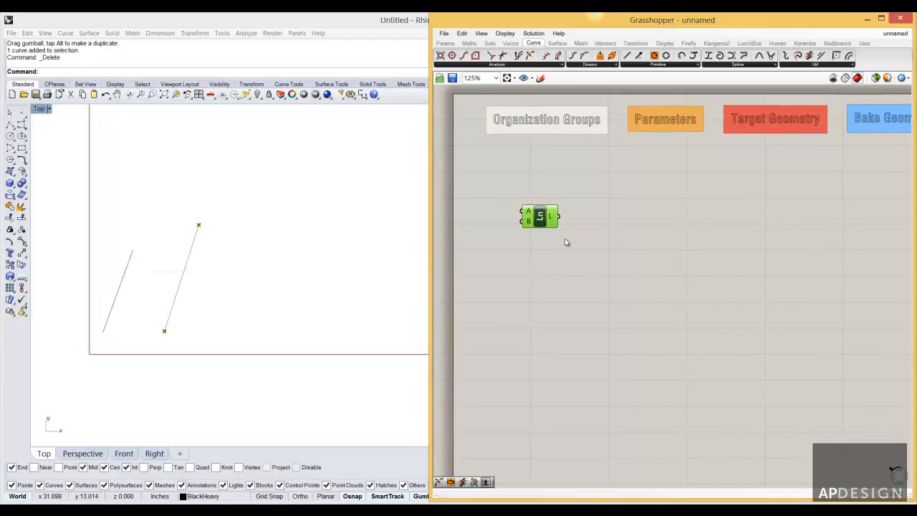
pyautogui.scroll(-2, 460, 214)
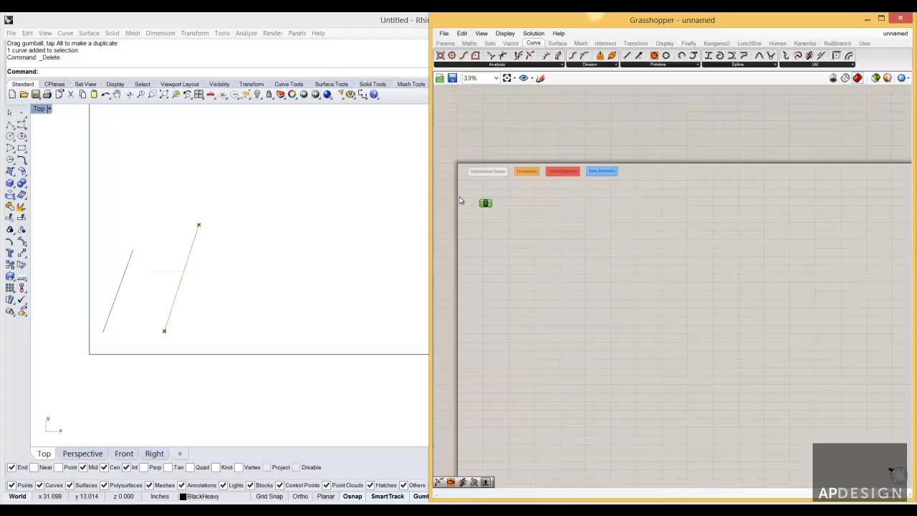